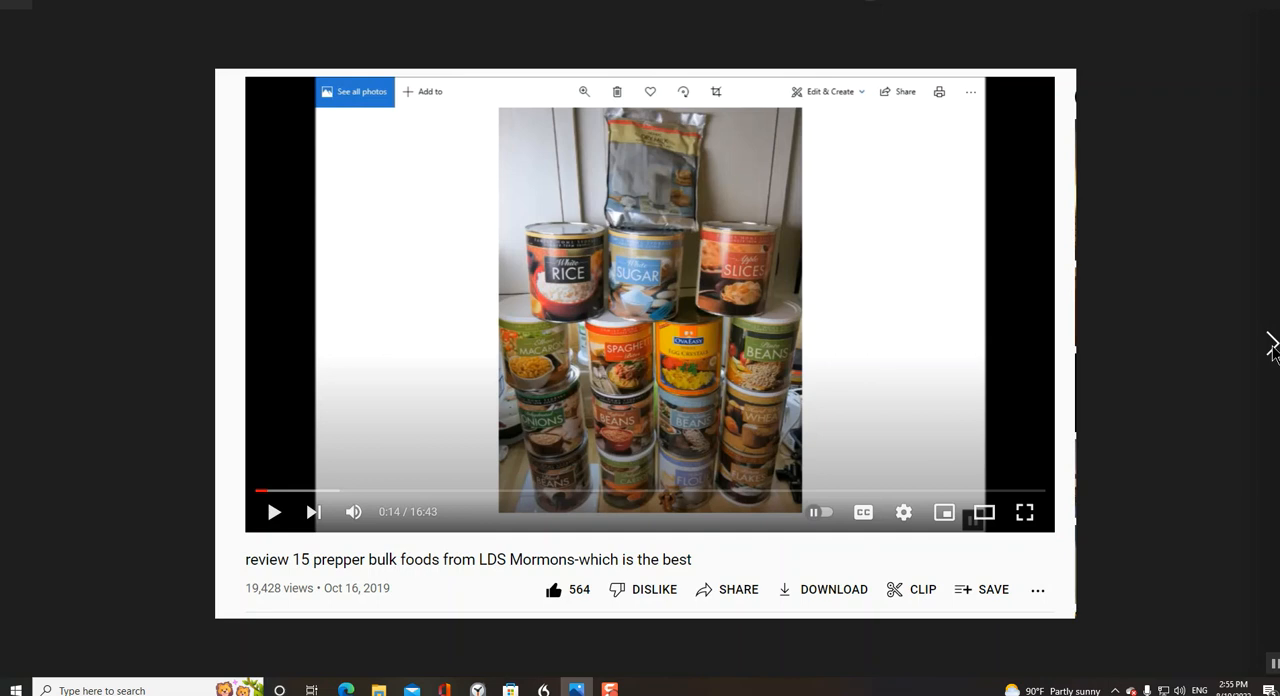
Advance past the Giorgio mushrooms screenshot to the Bumble Bee Chub Mackerel 12-pack page
left_click(1272, 345)
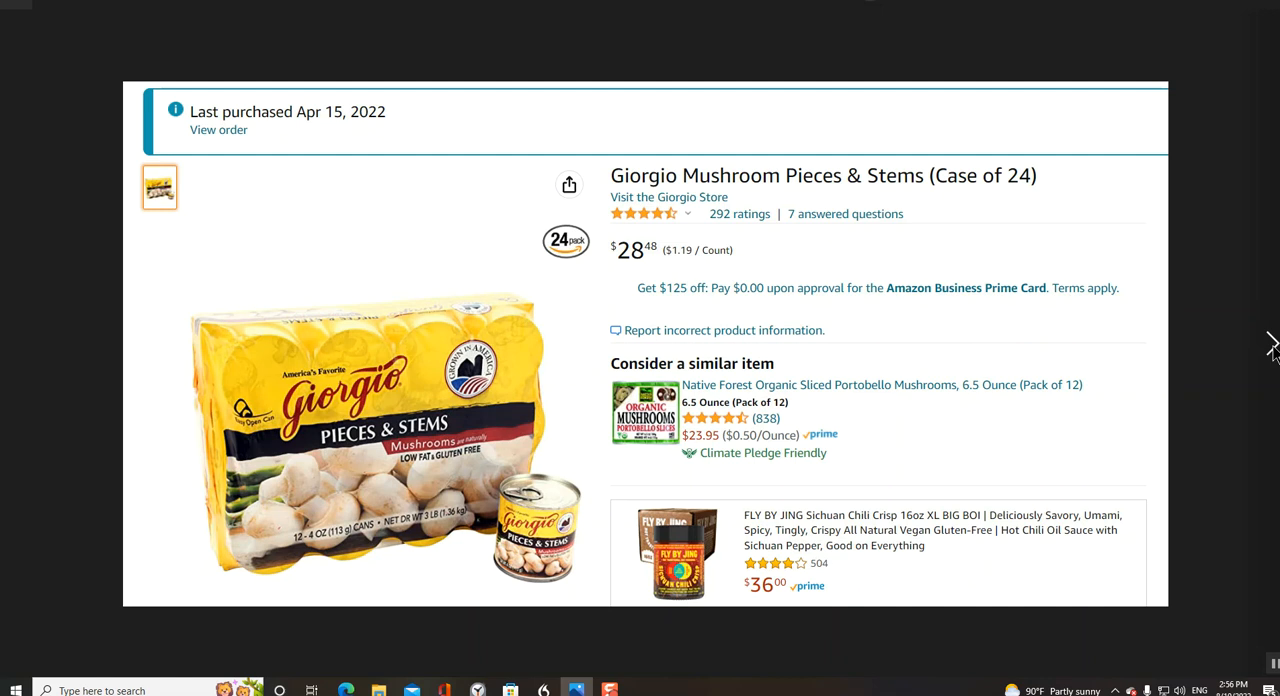
left_click(1271, 345)
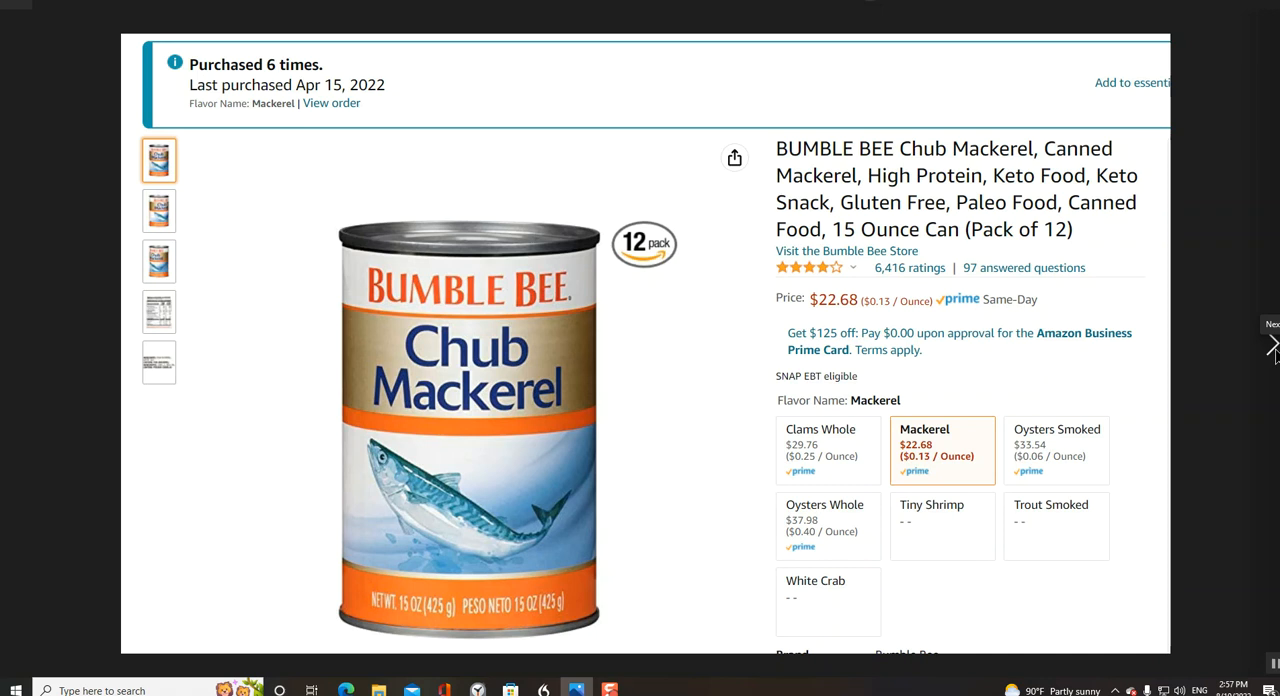
Advance to the Traverse Bay Dried Blueberries 4-pound box screenshot
left_click(1272, 348)
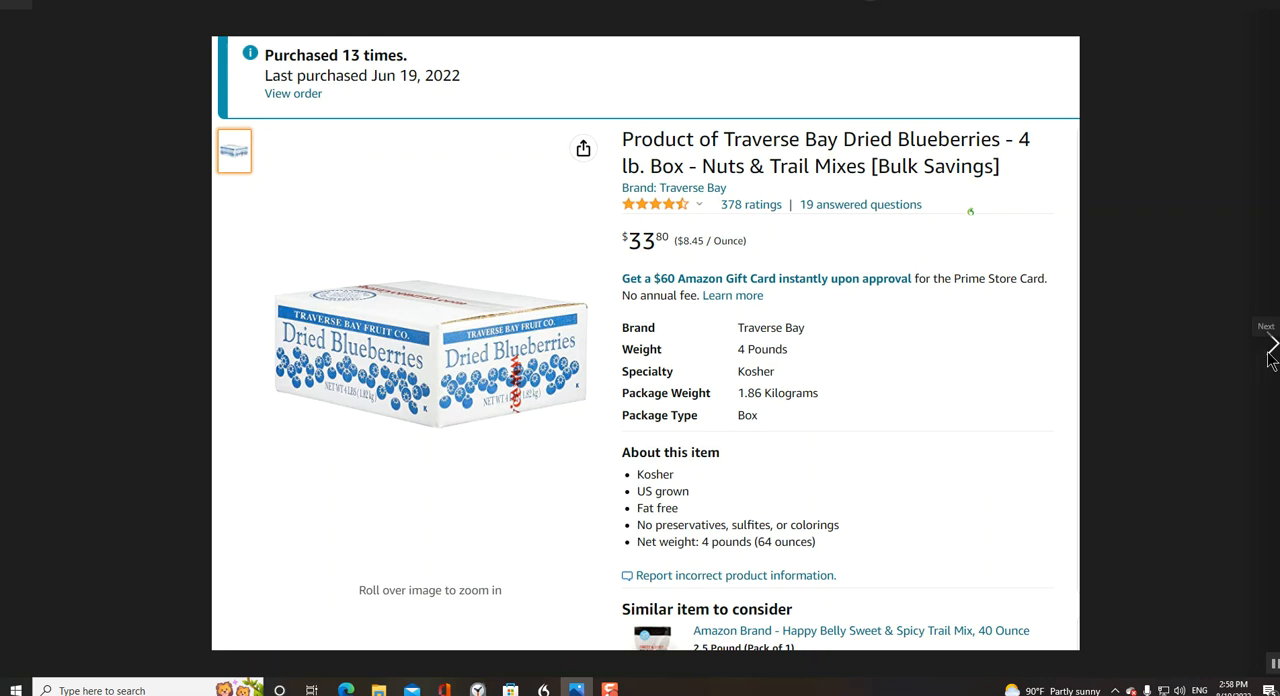
Advance to the Traverse Bay Dried Cherries 4-pound box screenshot
left_click(1272, 345)
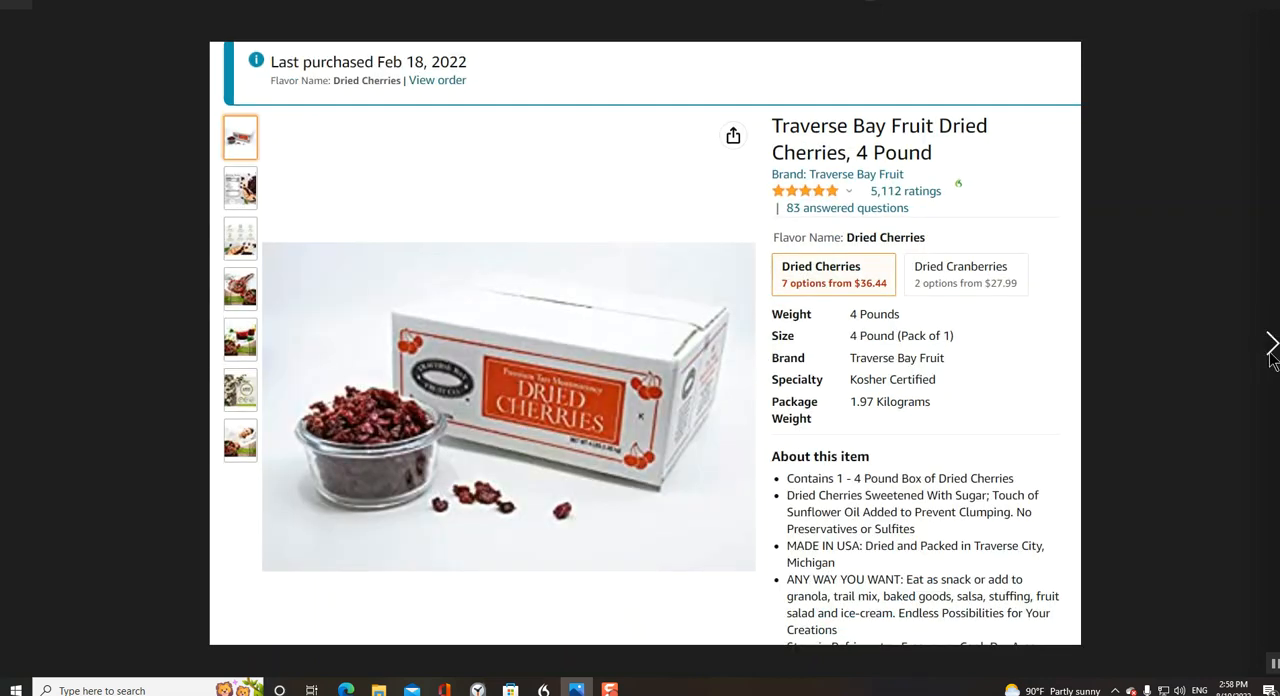
Advance past the dried cranberries screenshot to the Happy Belly Granulated Garlic 24-ounce jar page
left_click(1272, 345)
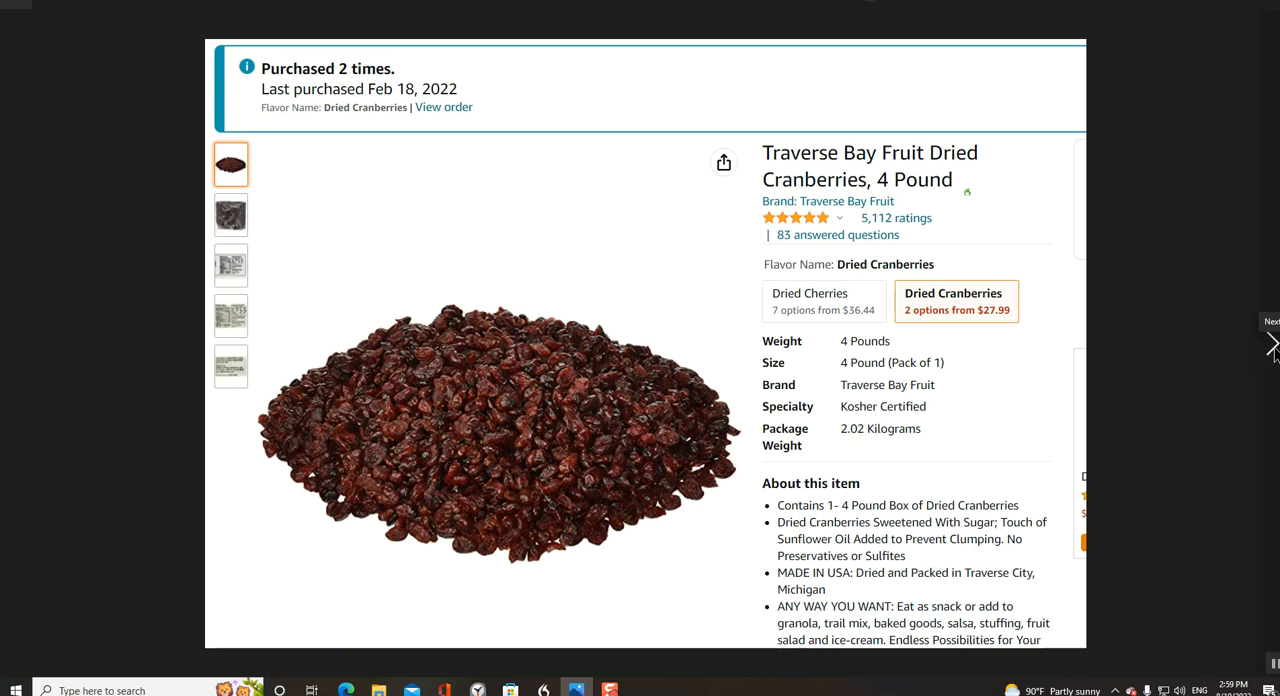
left_click(1272, 345)
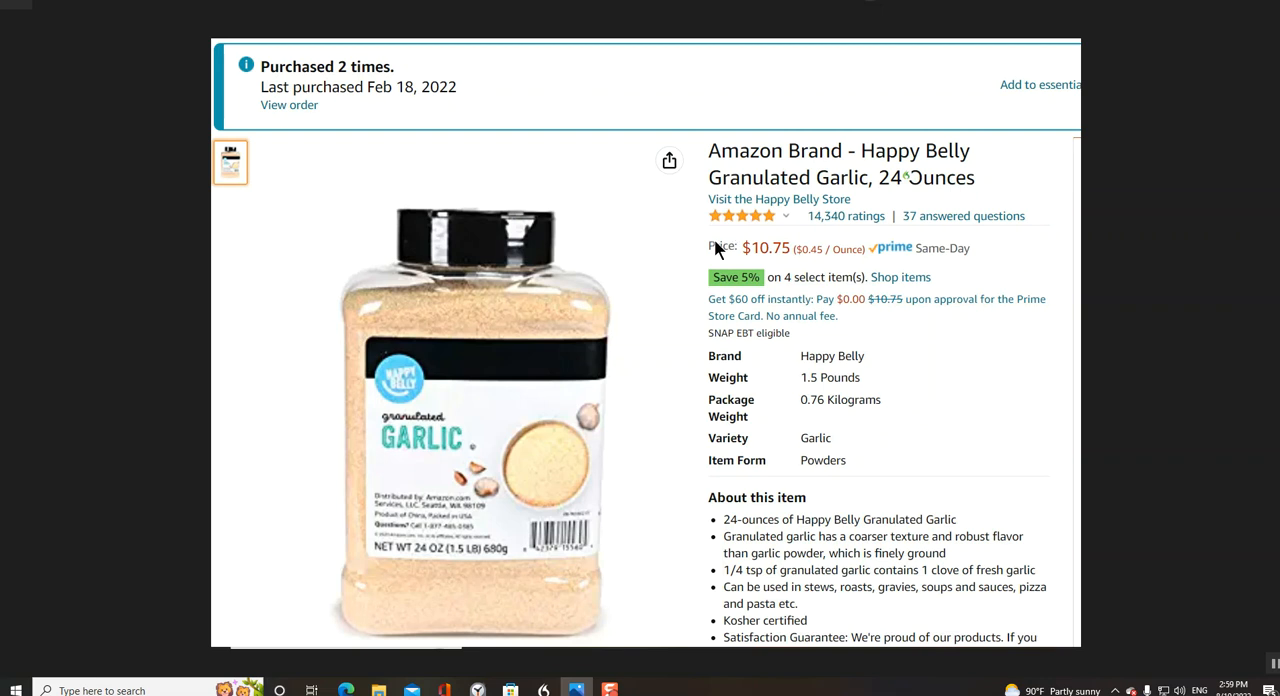
Advance past the gelatin powder screenshot to the Healthworks Ginger Powder 16-ounce bag page
left_click(1272, 345)
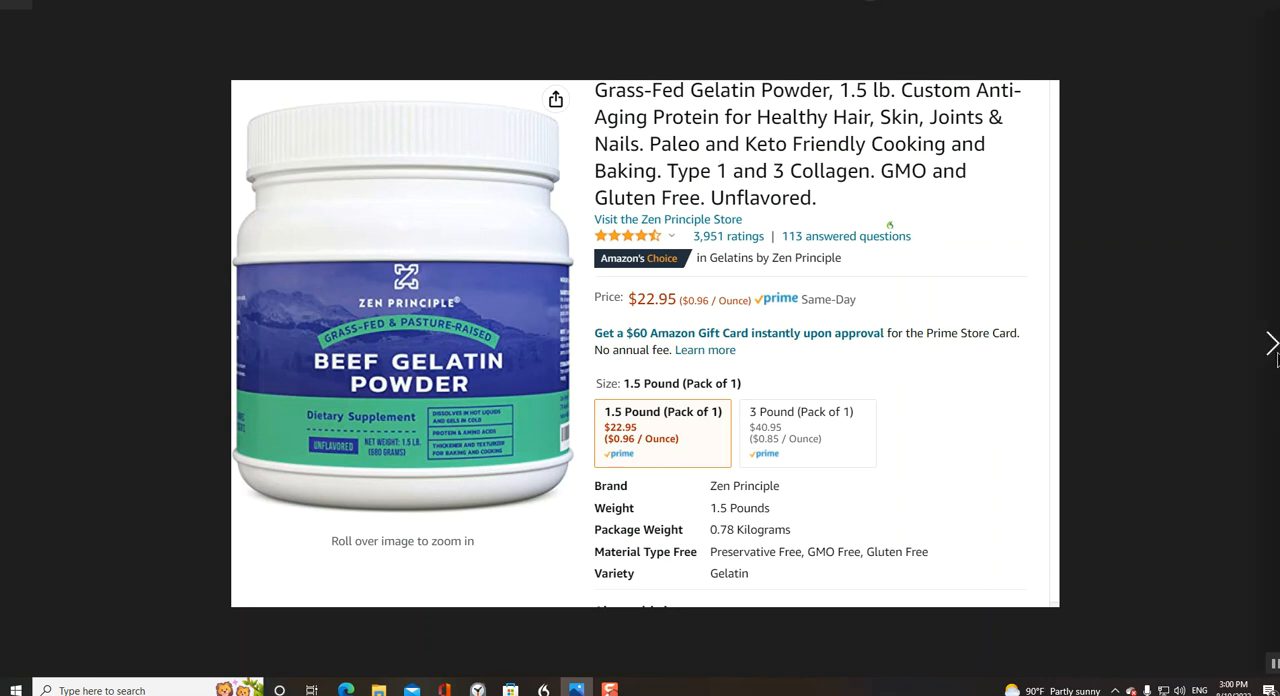
left_click(1272, 345)
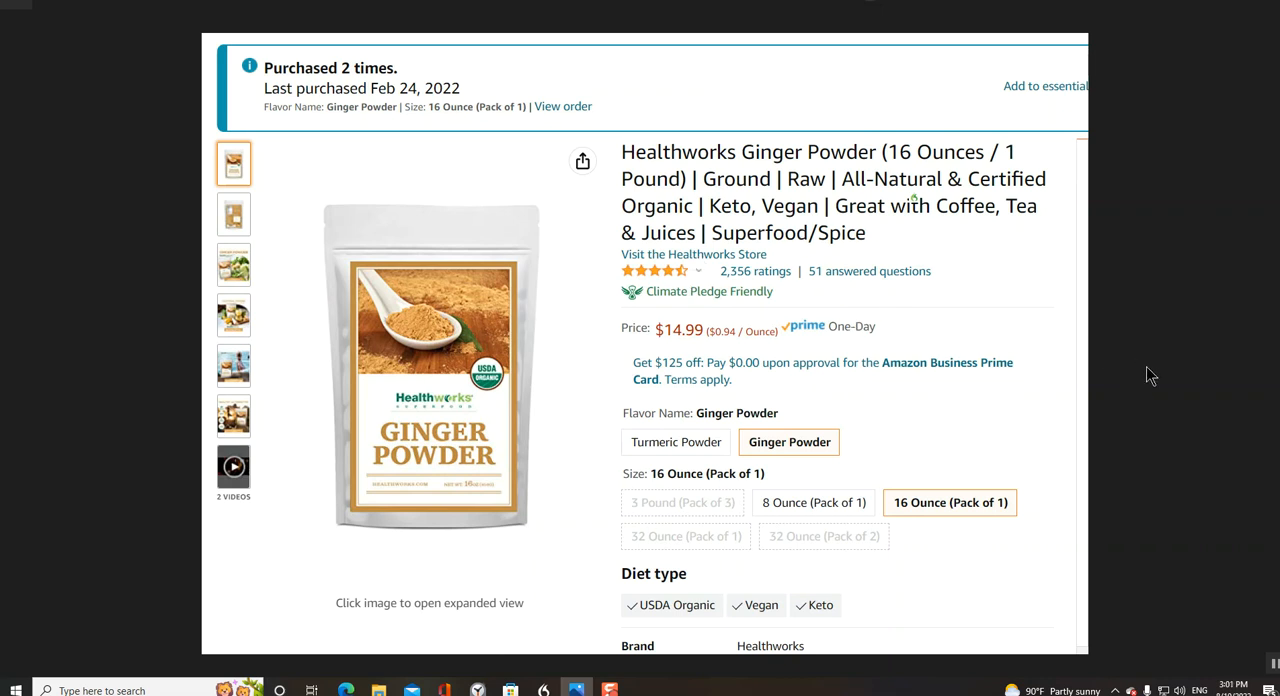
Advance to the McCormick Italian Seasoning screenshot, purchased 3 times
left_click(1272, 344)
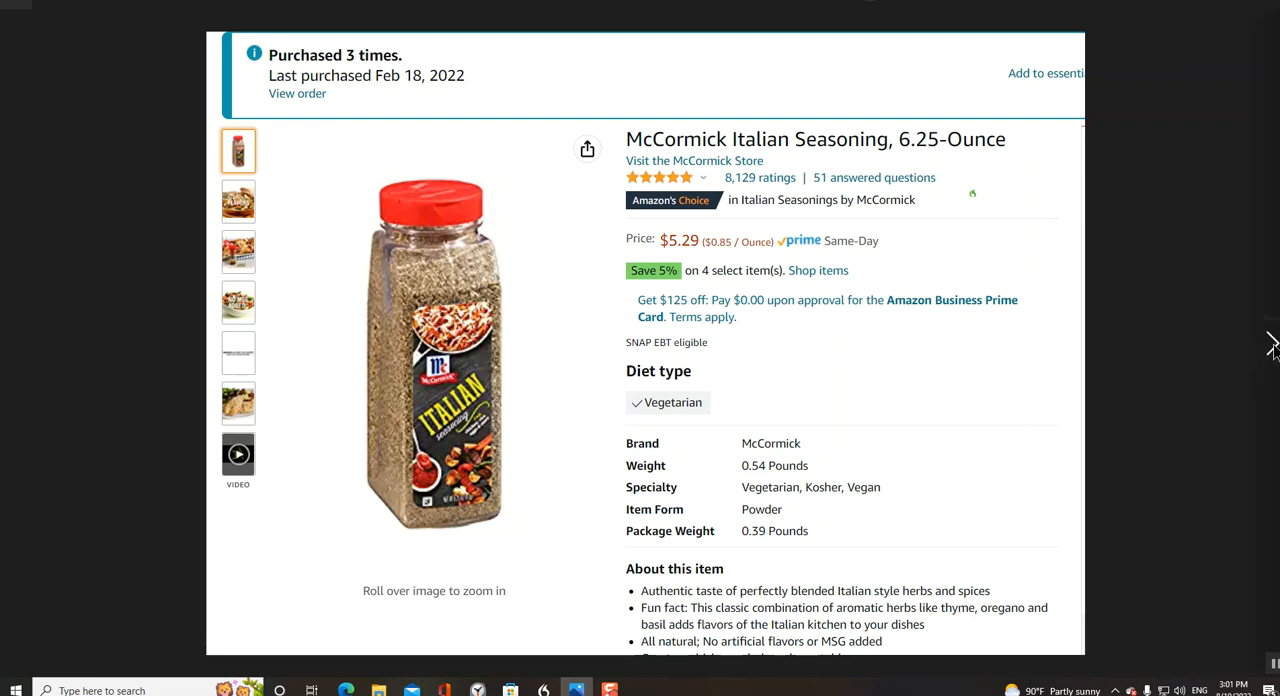
Advance through the Anthony's Nutritional Yeast Flakes screenshot to the Mori-Nu Silken Tofu 12-pack page
left_click(1271, 345)
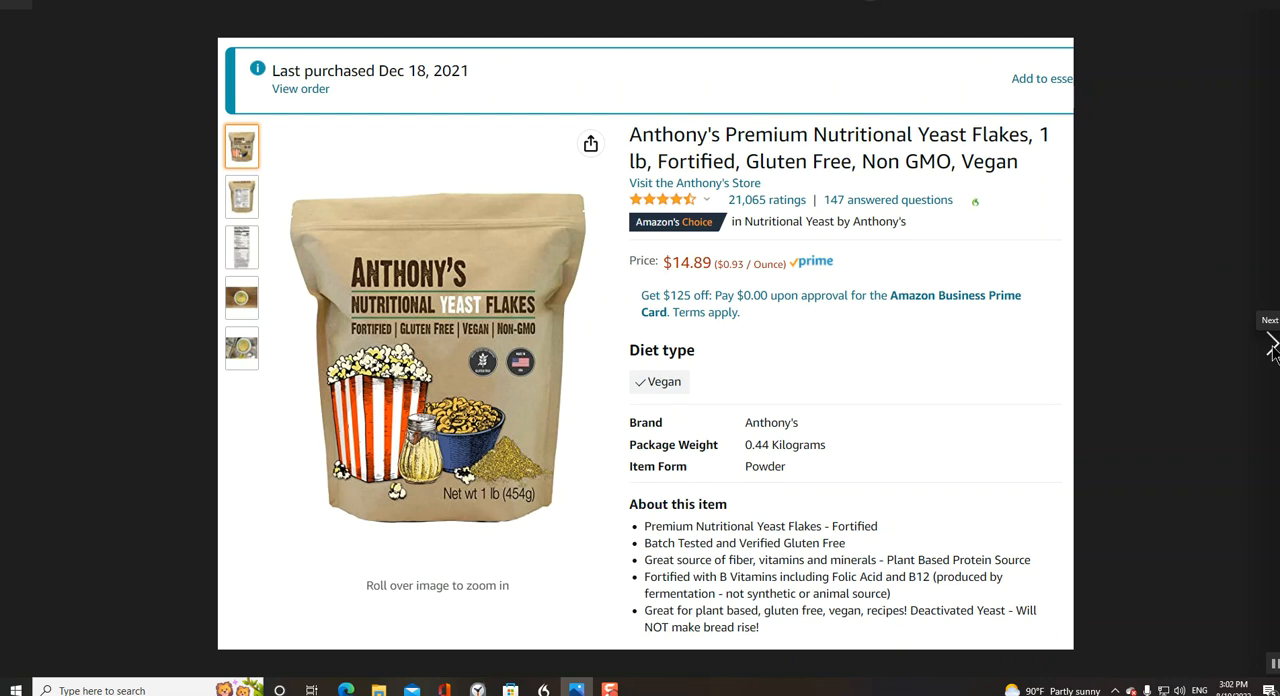
left_click(1272, 345)
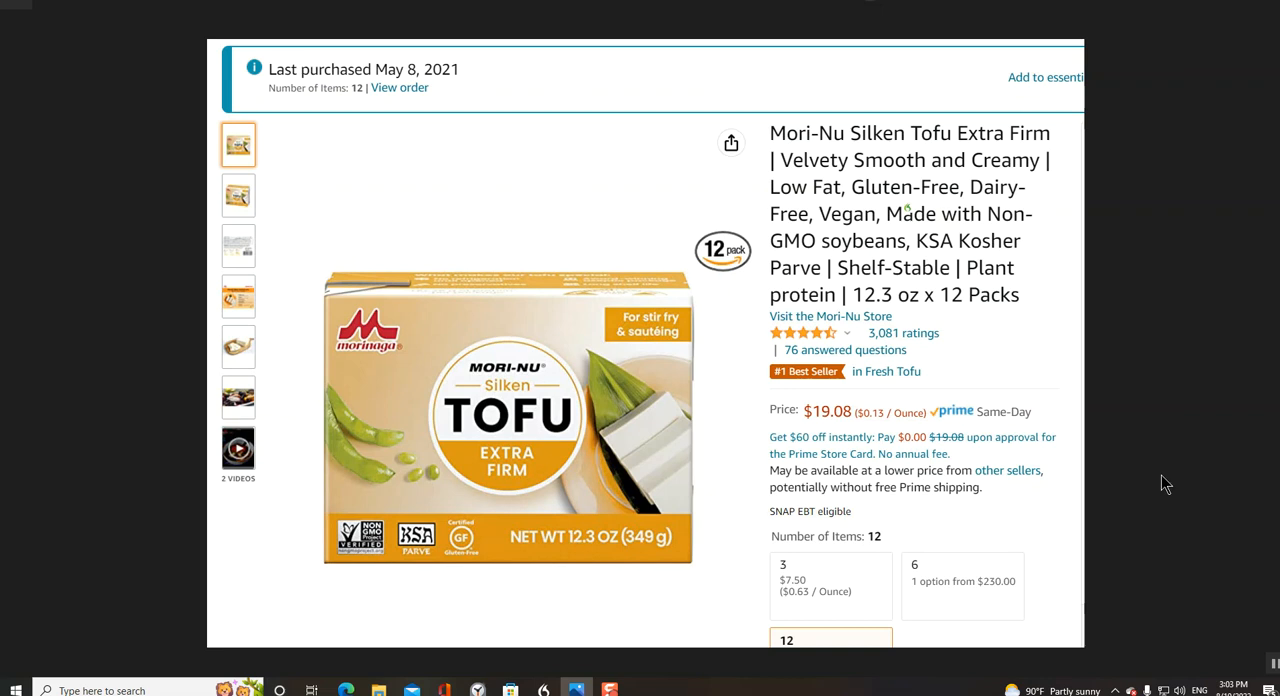
Advance through the Organic Ground Onion Powder screenshot to the Frontier Co-op Parsley Leaf Flakes page
left_click(1271, 345)
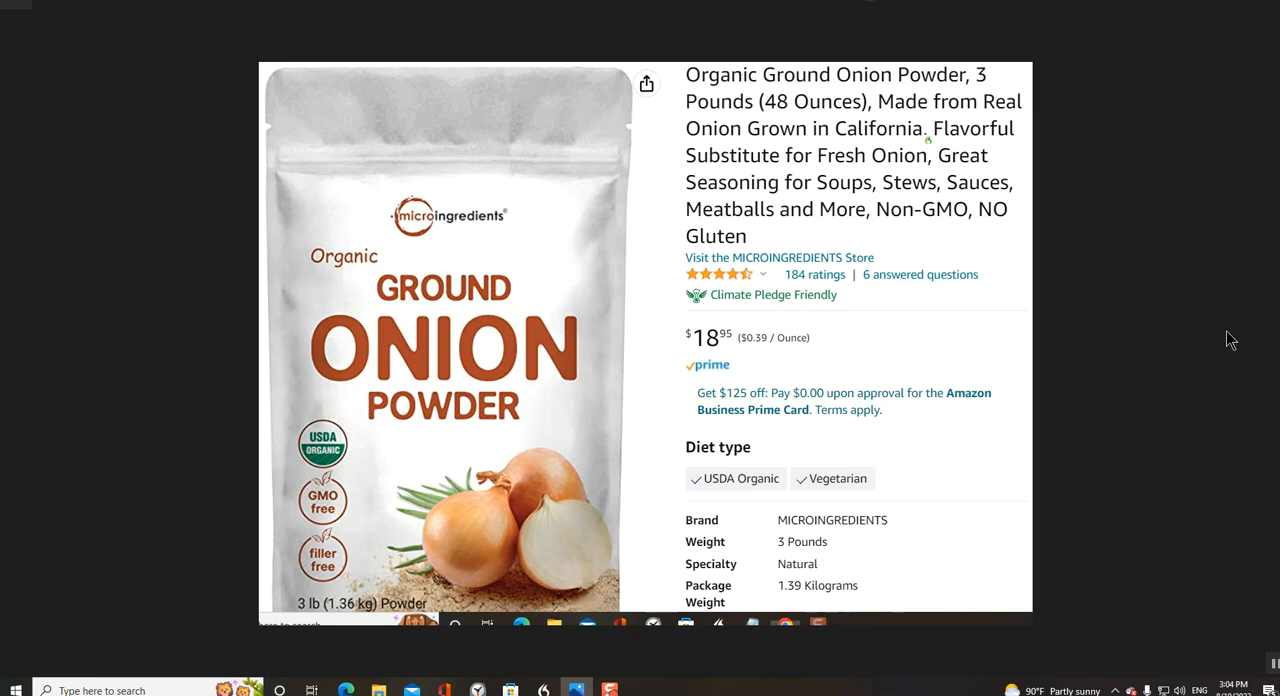
mouse_move(1273, 345)
left_click(1271, 345)
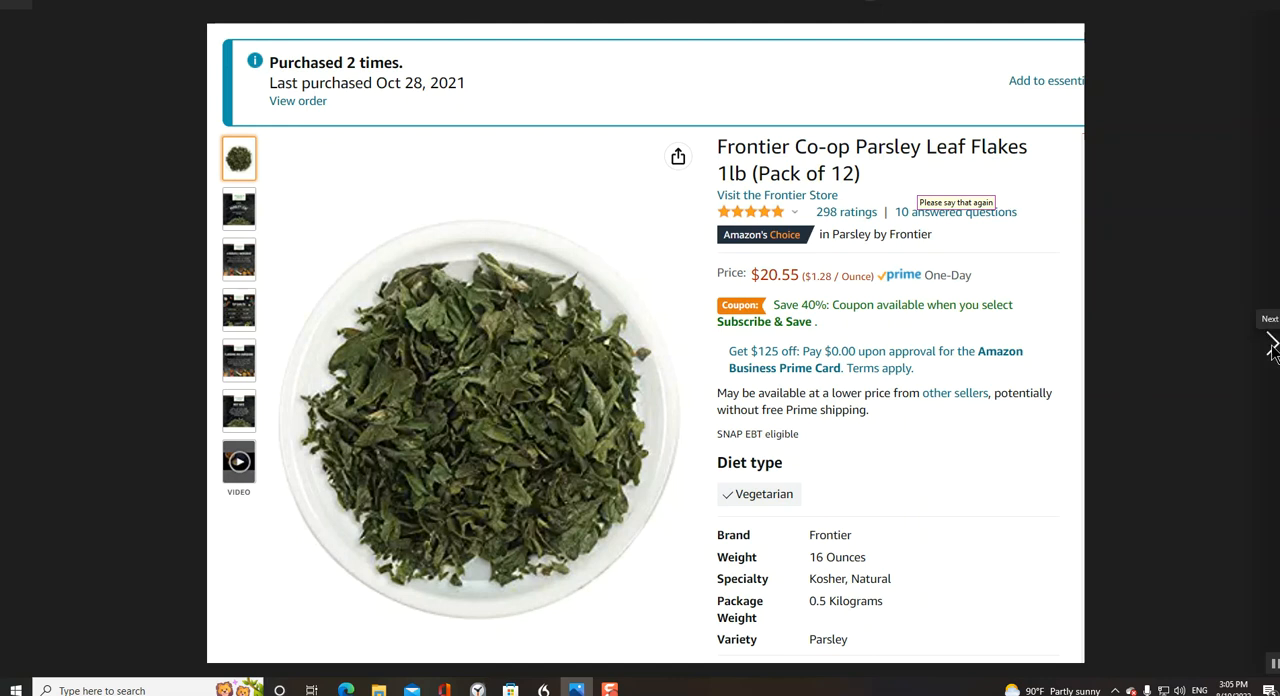
Advance to the Chicken of the Sea sardines screenshot, purchased 2 times
left_click(1271, 348)
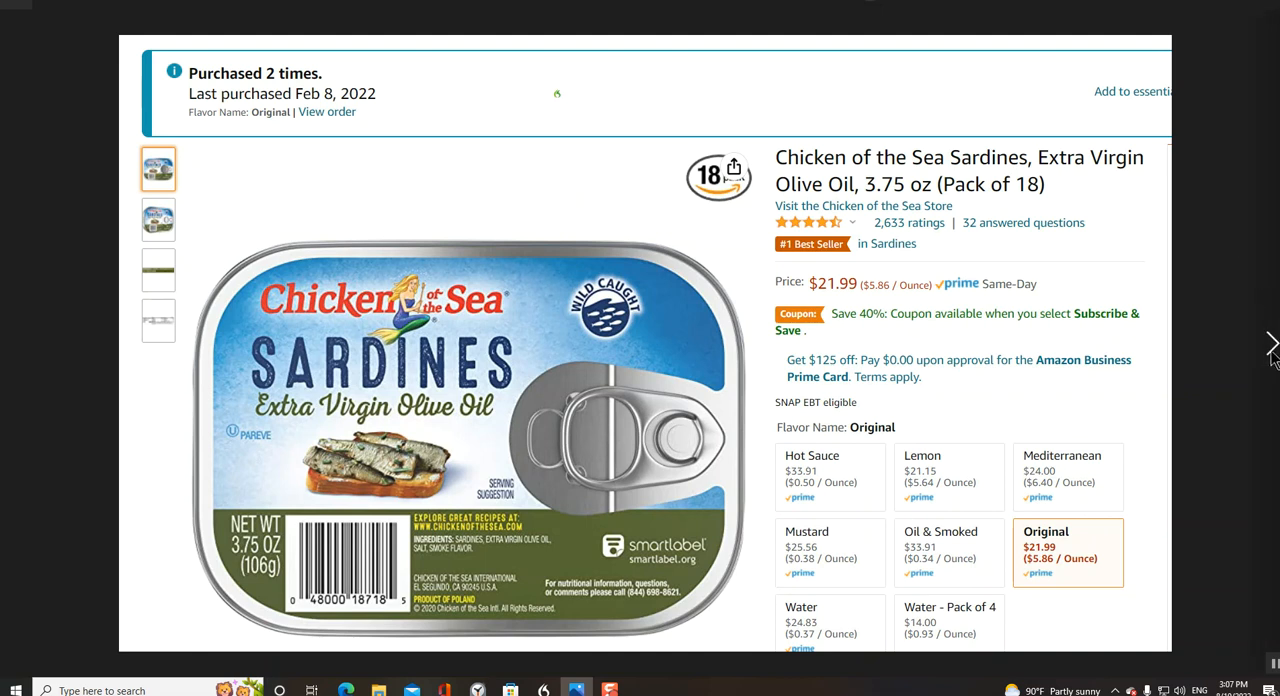
Advance through the Butler Soy Curls screenshot to the Yupik Raw Shelled Sunflower Seeds 2.2-pound bag page
left_click(1272, 348)
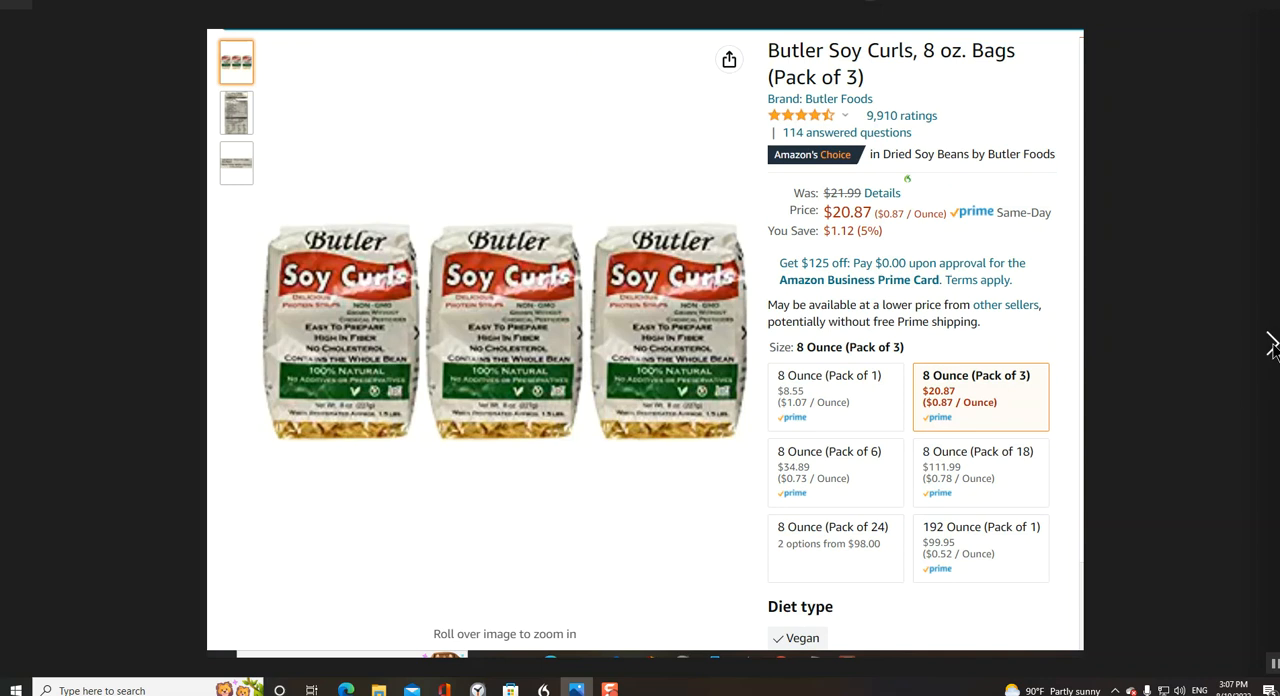
left_click(1272, 344)
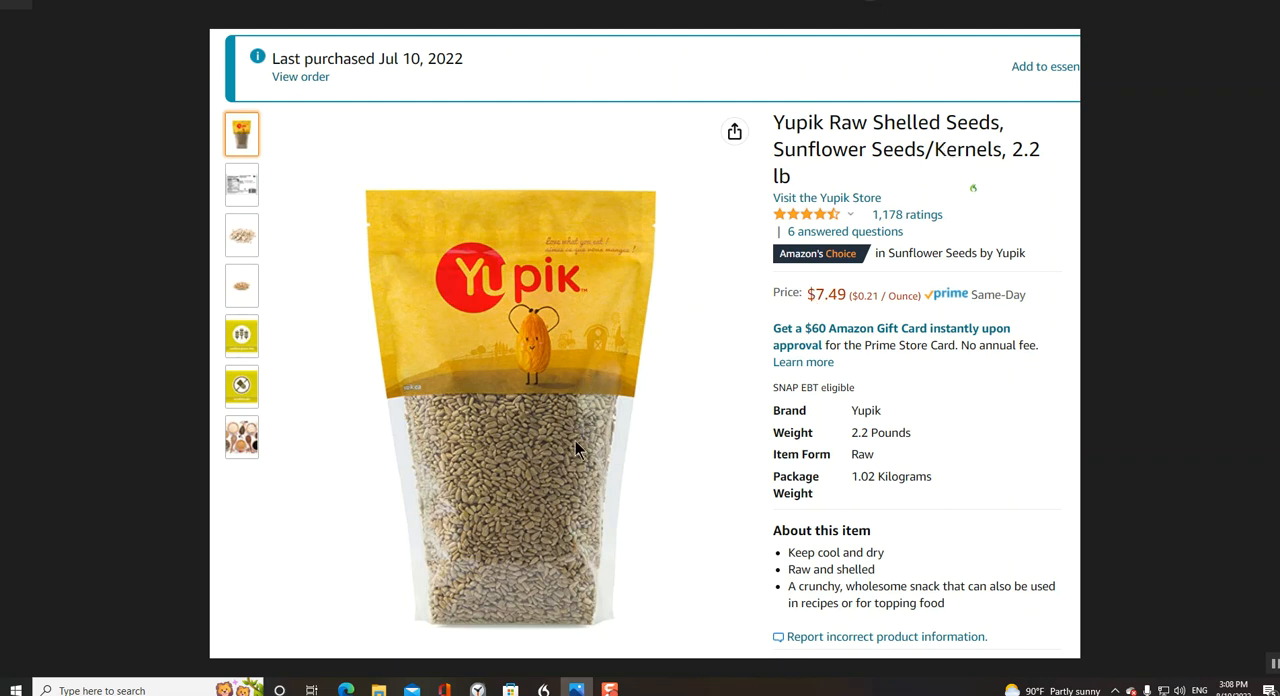
Advance to the next product screenshot, the Badia Ground Turmeric page
left_click(1272, 345)
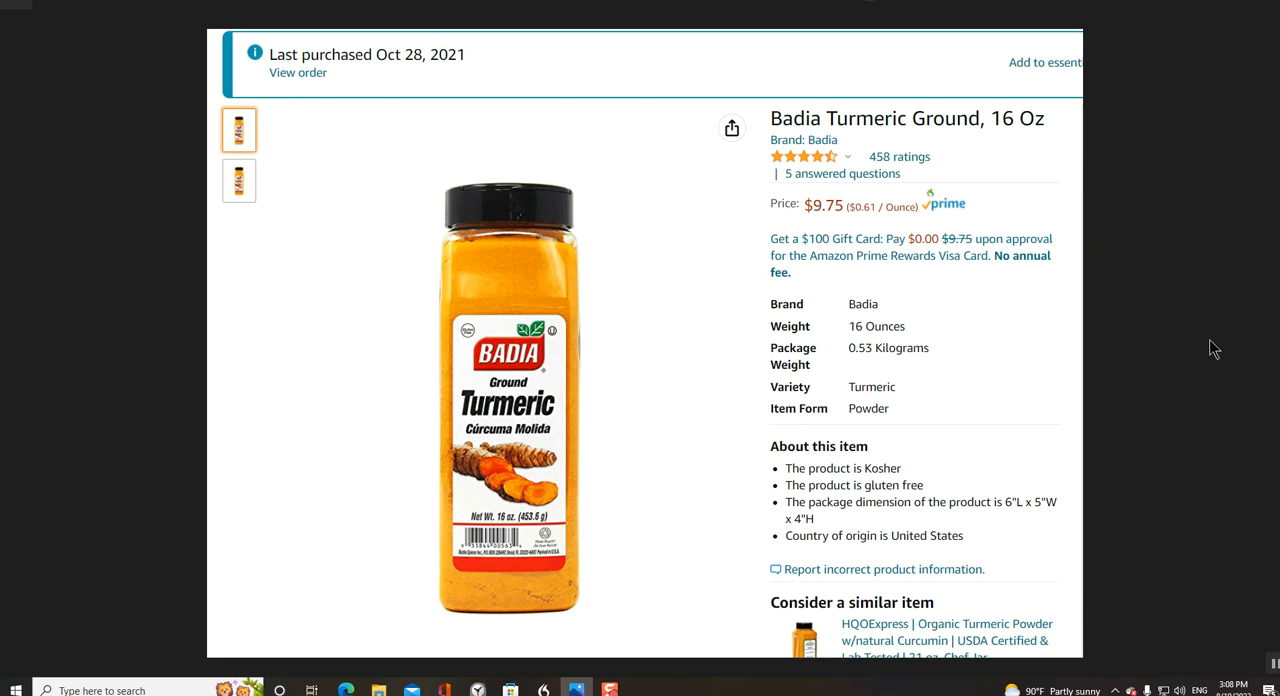
Advance to the FGO Organic Amla Powder product page screenshot
left_click(1272, 345)
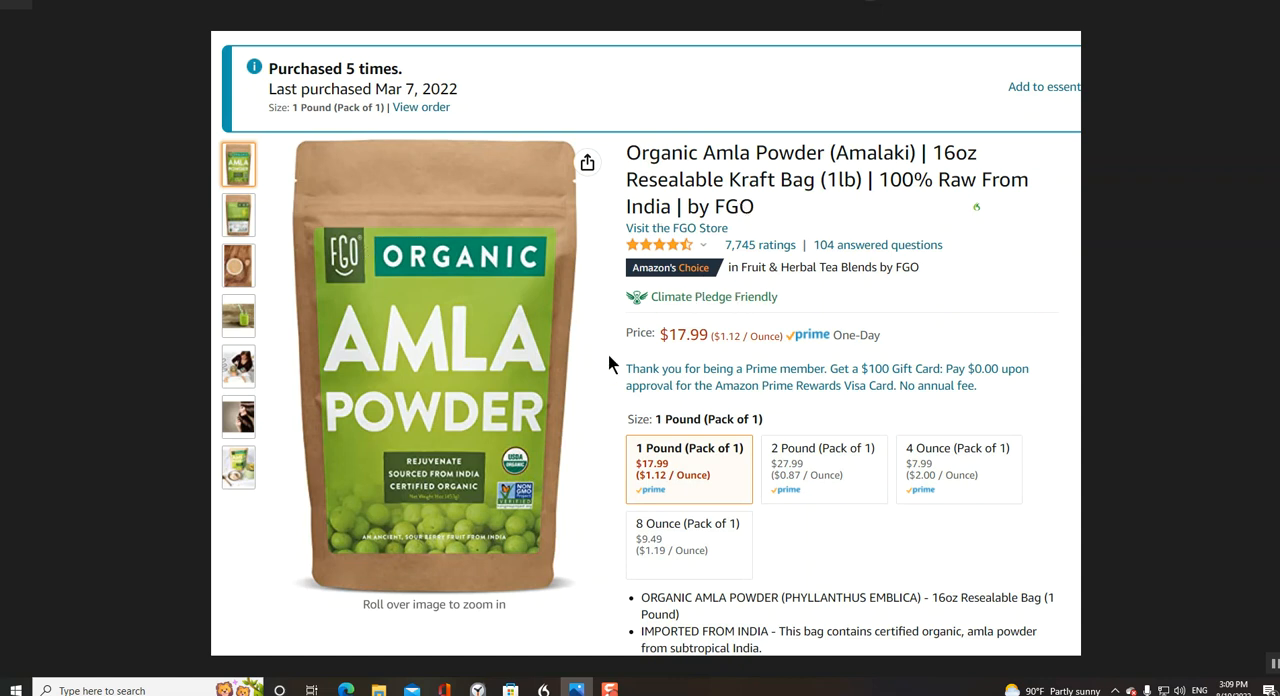
mouse_move(1271, 344)
left_click(1272, 344)
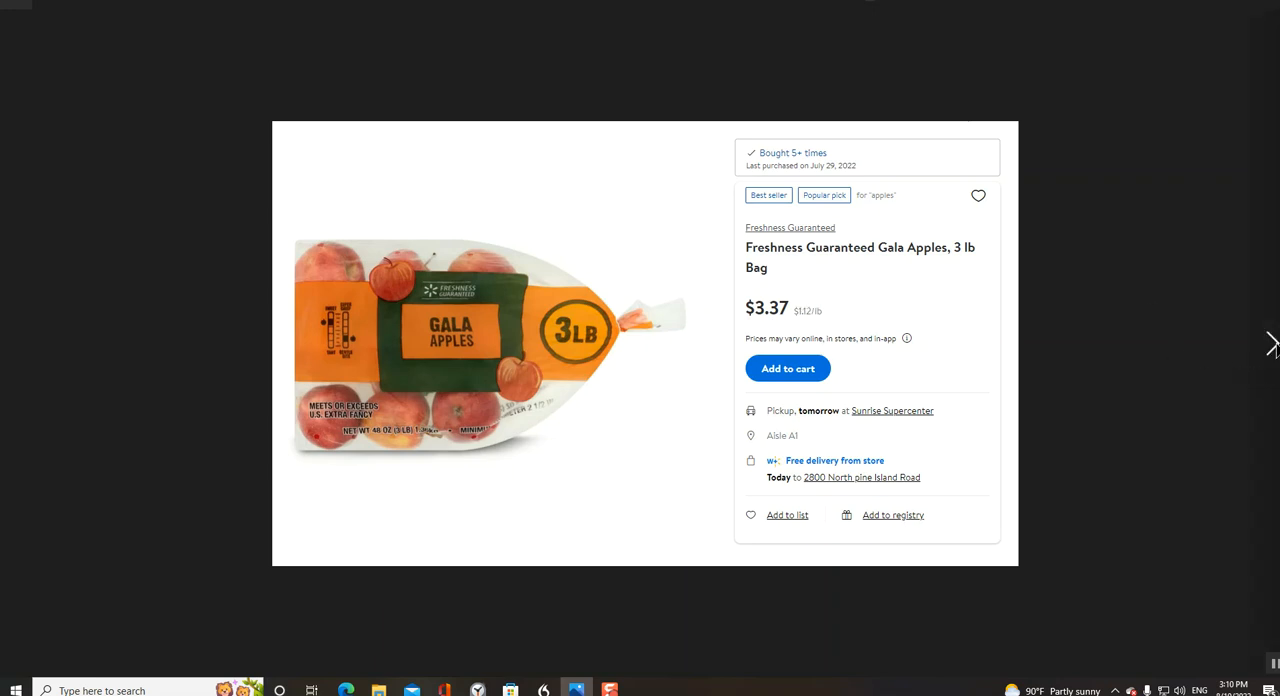
Advance to the Martha White Buttermilk Corn Meal Mix screenshot, 5-pound bag, $3.77
left_click(1272, 345)
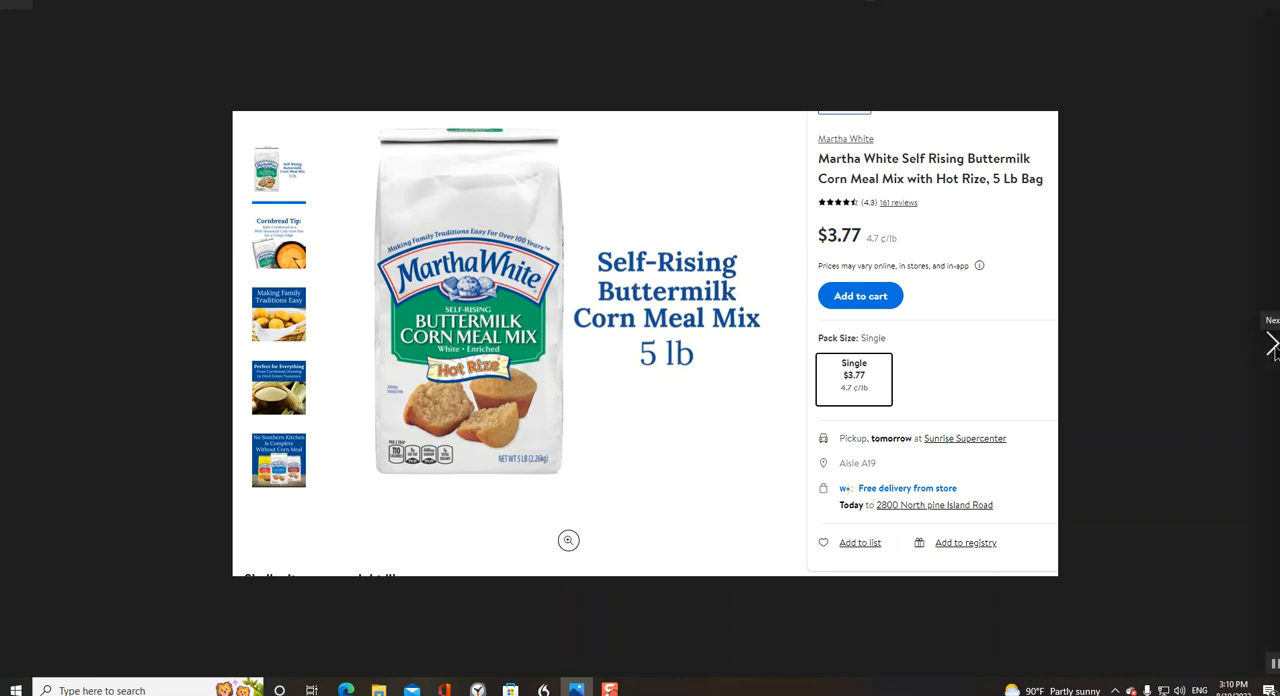
Advance to the Skylark Sliced Calf Liver screenshot, 16 ounces, $3.68
left_click(1272, 345)
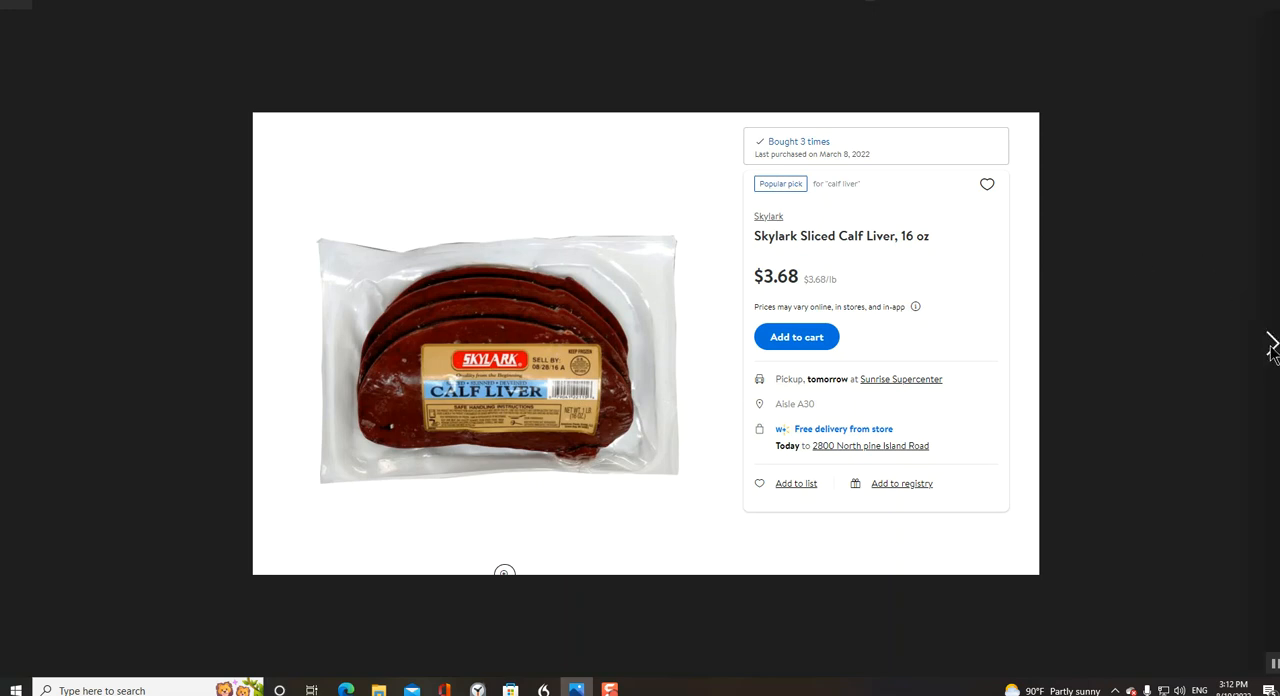
Advance to the Great Value Whole Kernel Corn screenshot, priced $0.58
left_click(1272, 345)
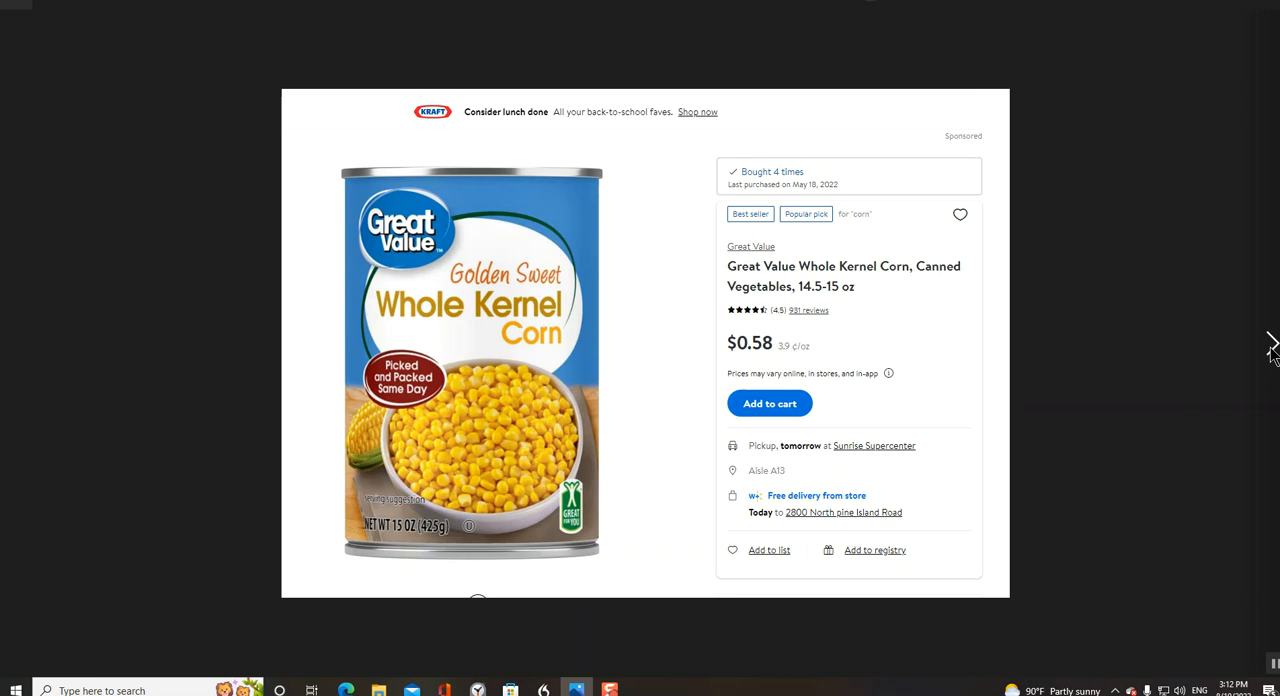
Step through the green beans and sweet peas screenshots to the Pink Salmon page
left_click(1273, 345)
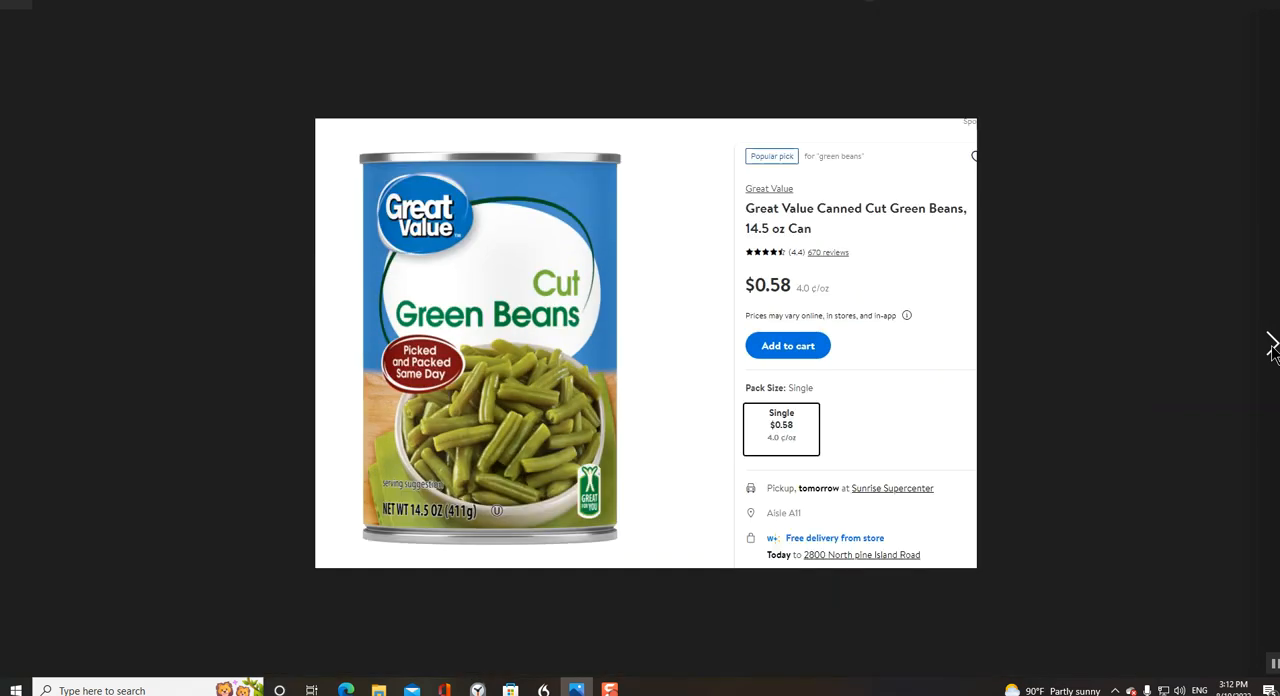
left_click(1273, 345)
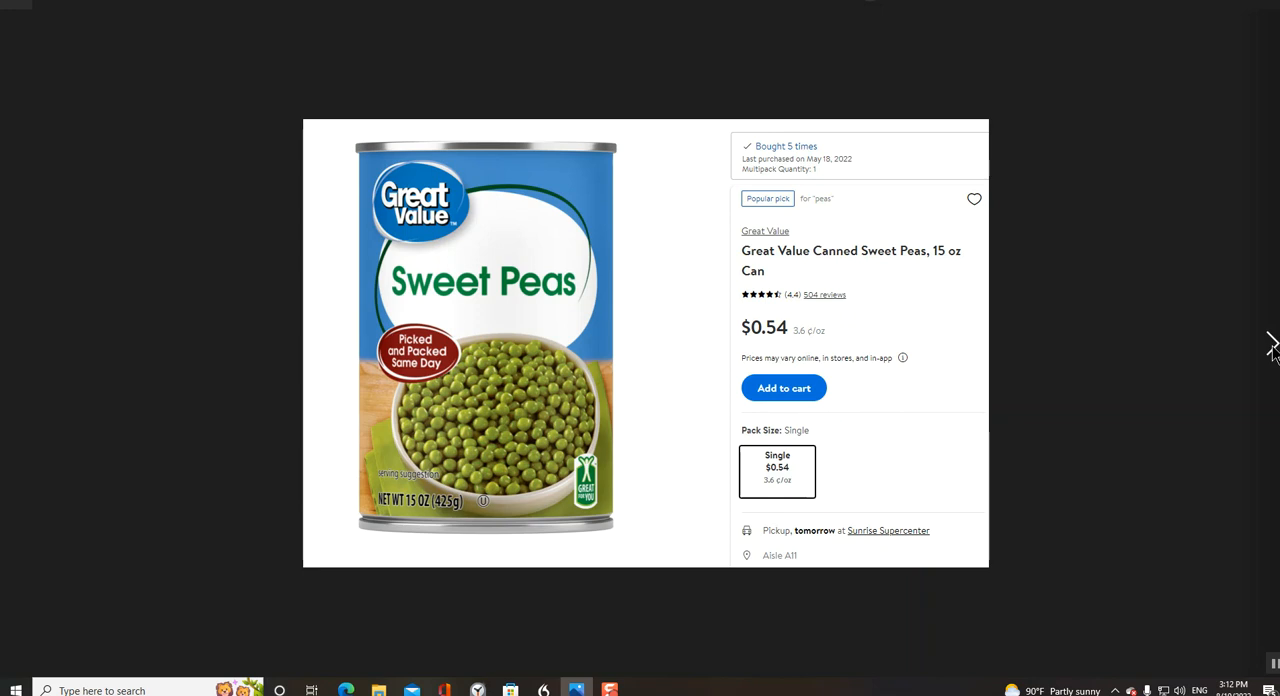
left_click(1270, 345)
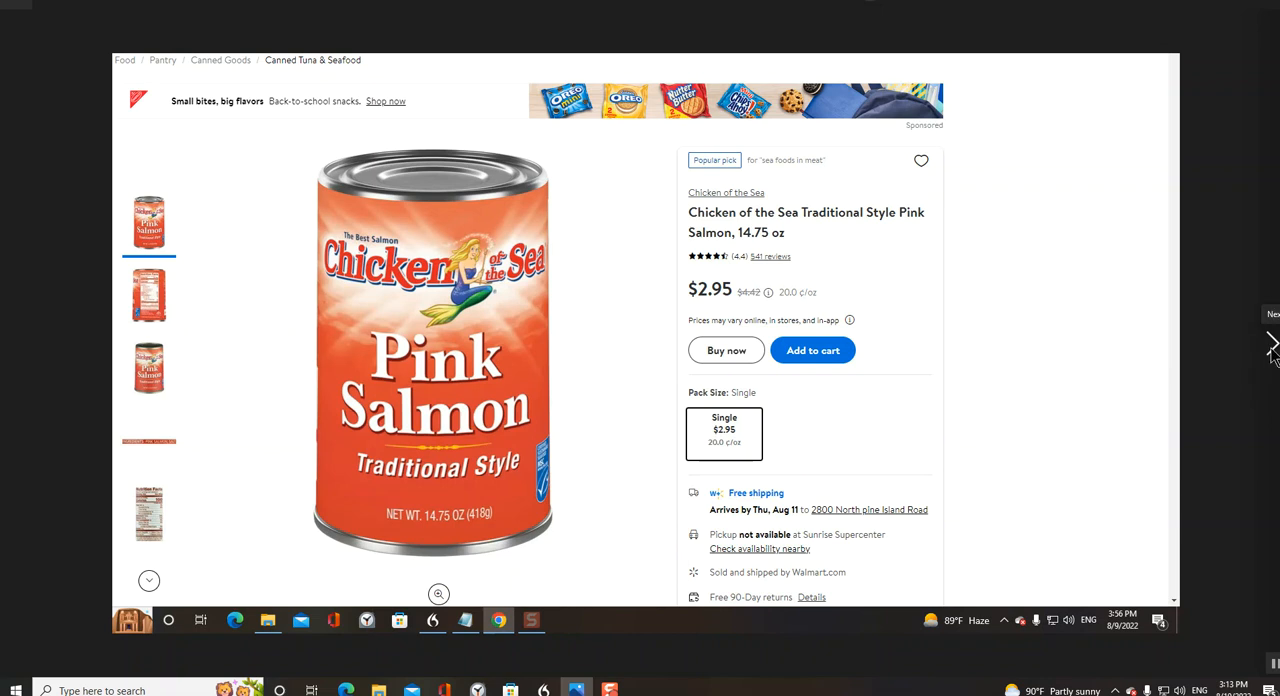
Step past the Del Monte pasta sauce screenshot to the Great Value Diced Tomatoes page
left_click(1272, 345)
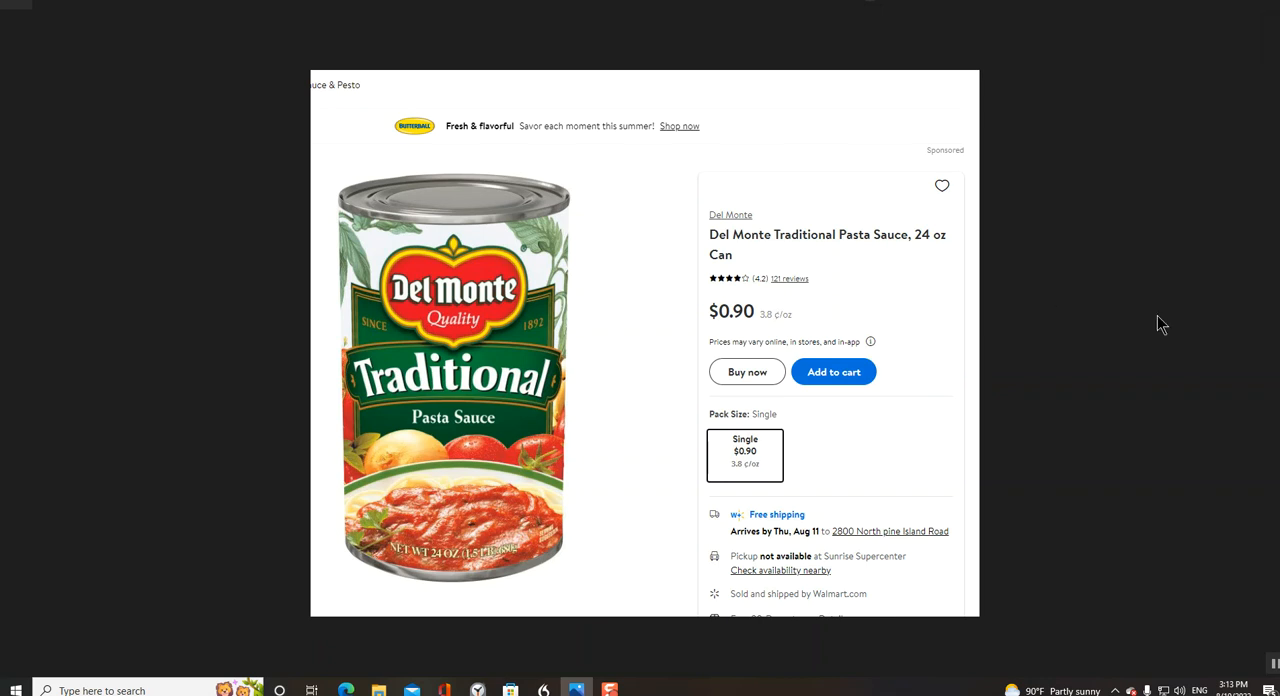
left_click(1272, 345)
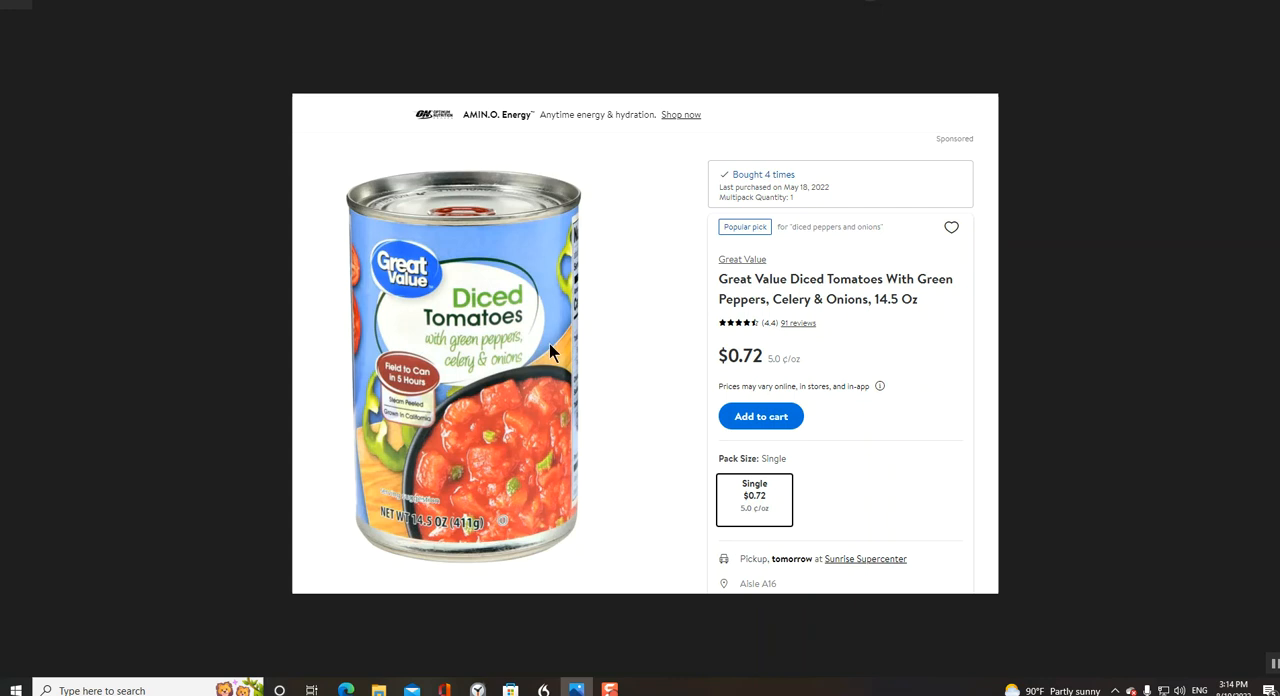
Step past the Hershey's cocoa screenshot to the Great Value Chick Peas page
mouse_move(1271, 345)
left_click(1271, 345)
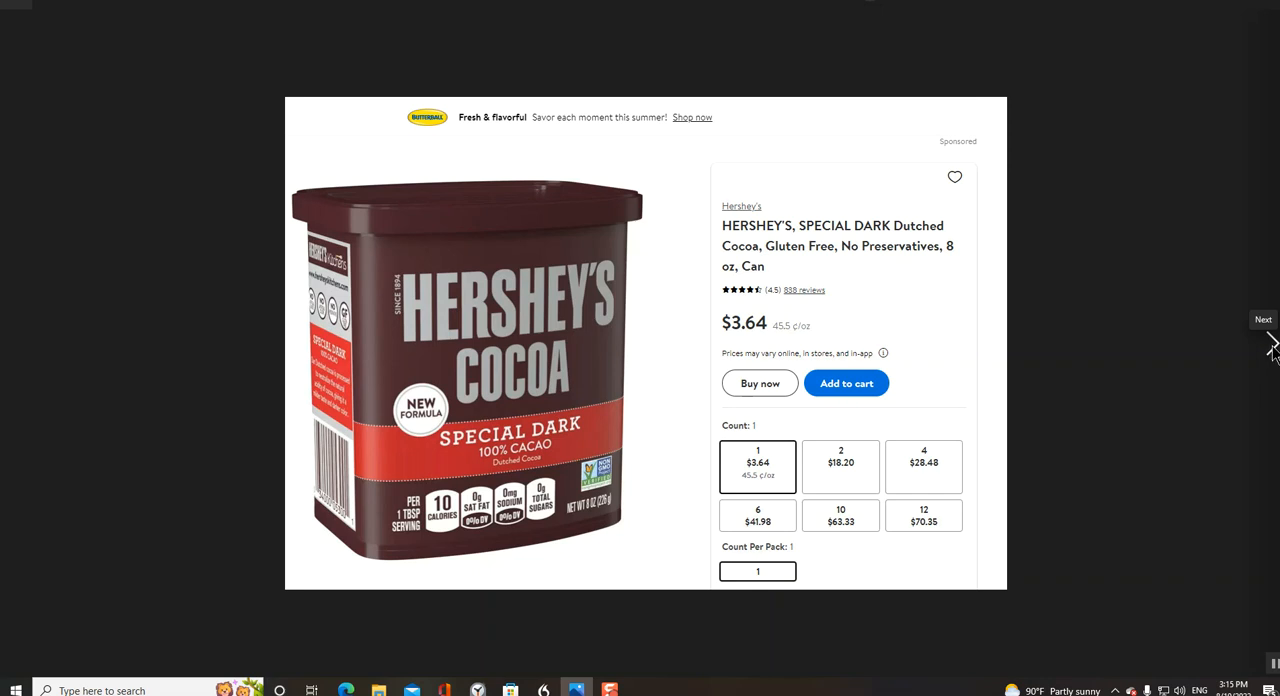
left_click(1272, 348)
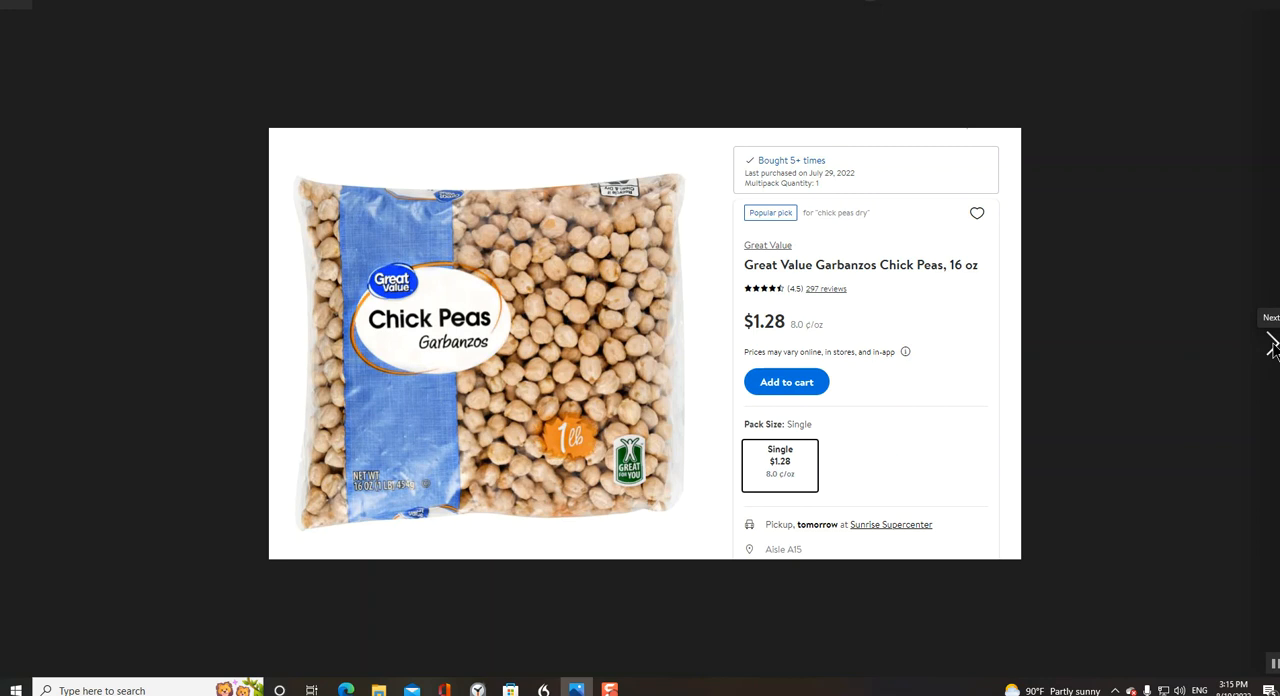
left_click(1272, 345)
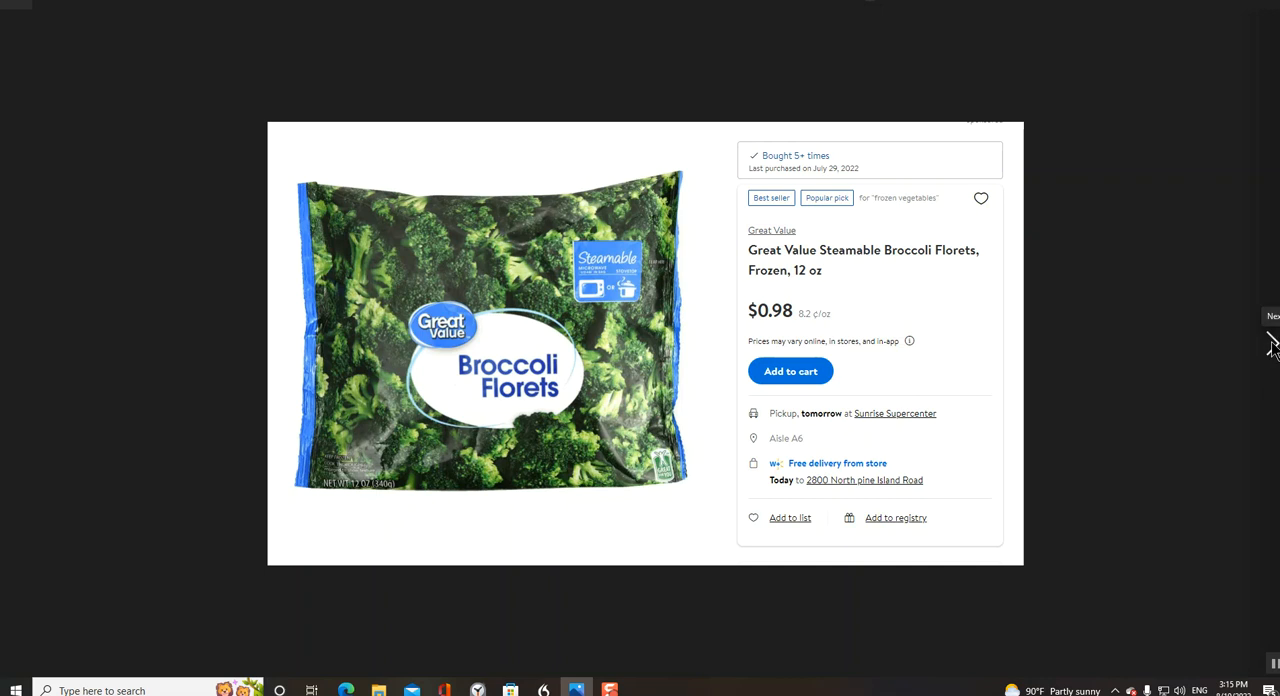
left_click(1273, 345)
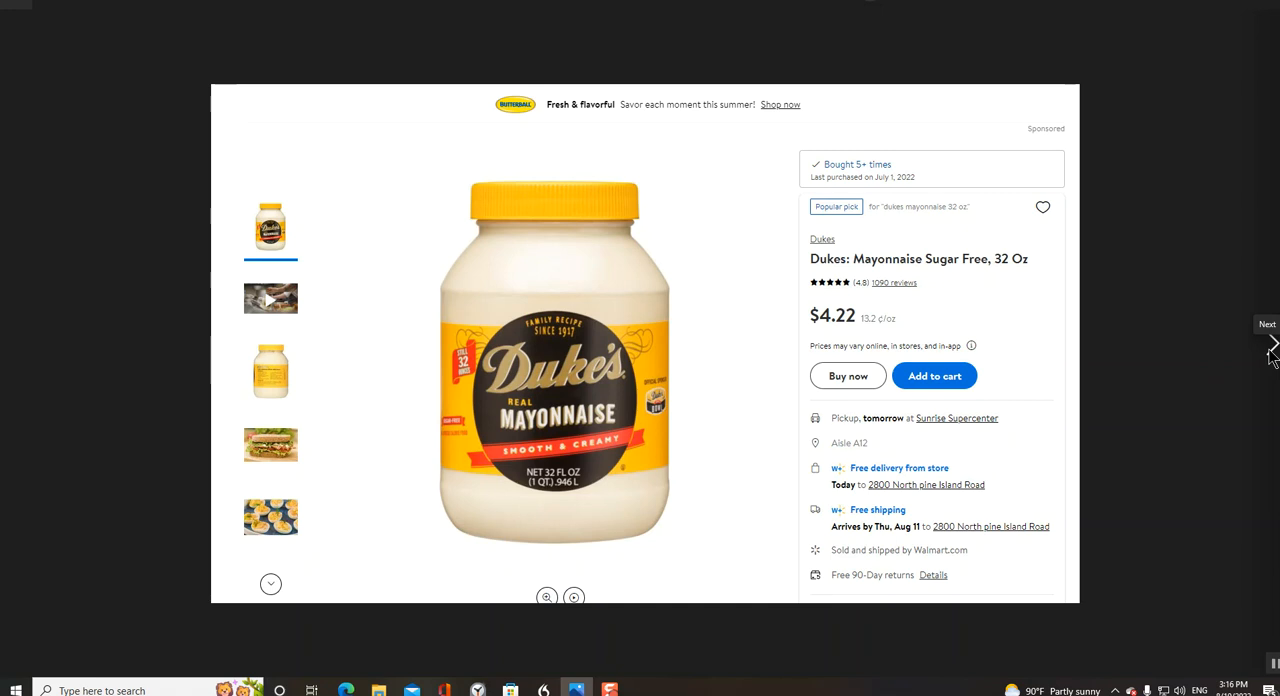
left_click(1272, 350)
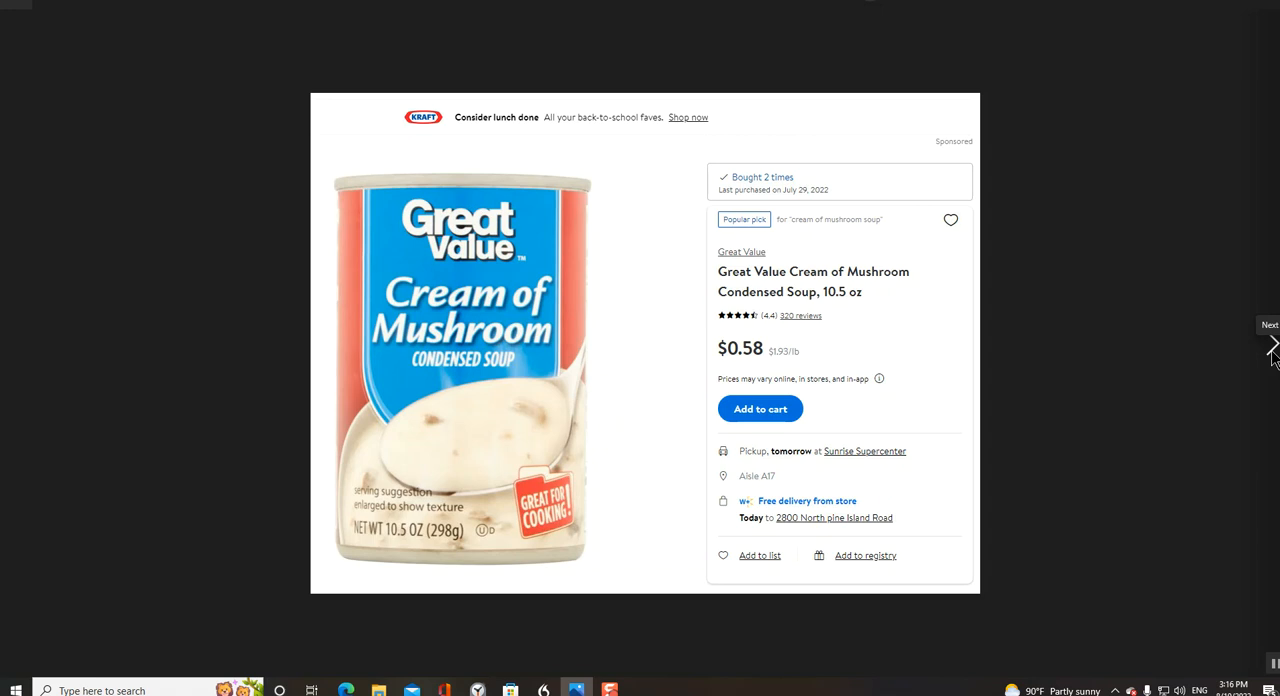
Advance to the Great Value No Stir Creamy Peanut Butter screenshot, 16 ounces, $1.74
left_click(1273, 347)
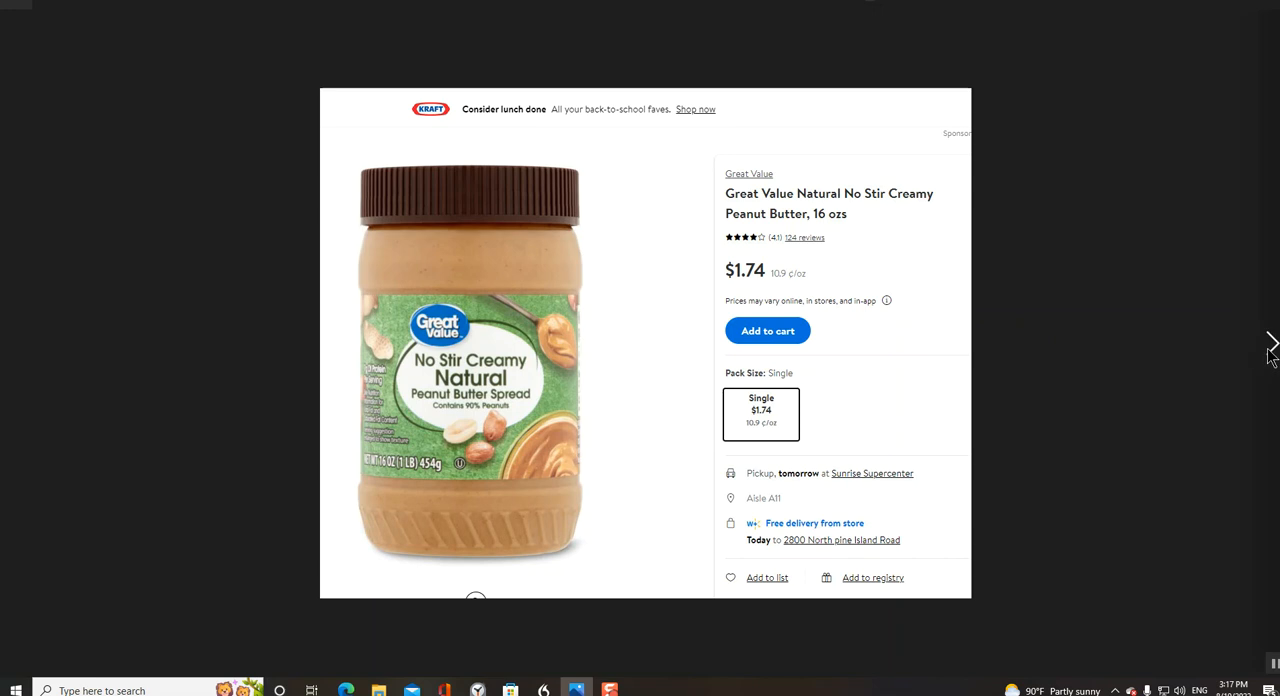
Step through the Iberia Parboiled Long Grain Rice screenshot on to the Garden Rotini pasta page
left_click(1272, 345)
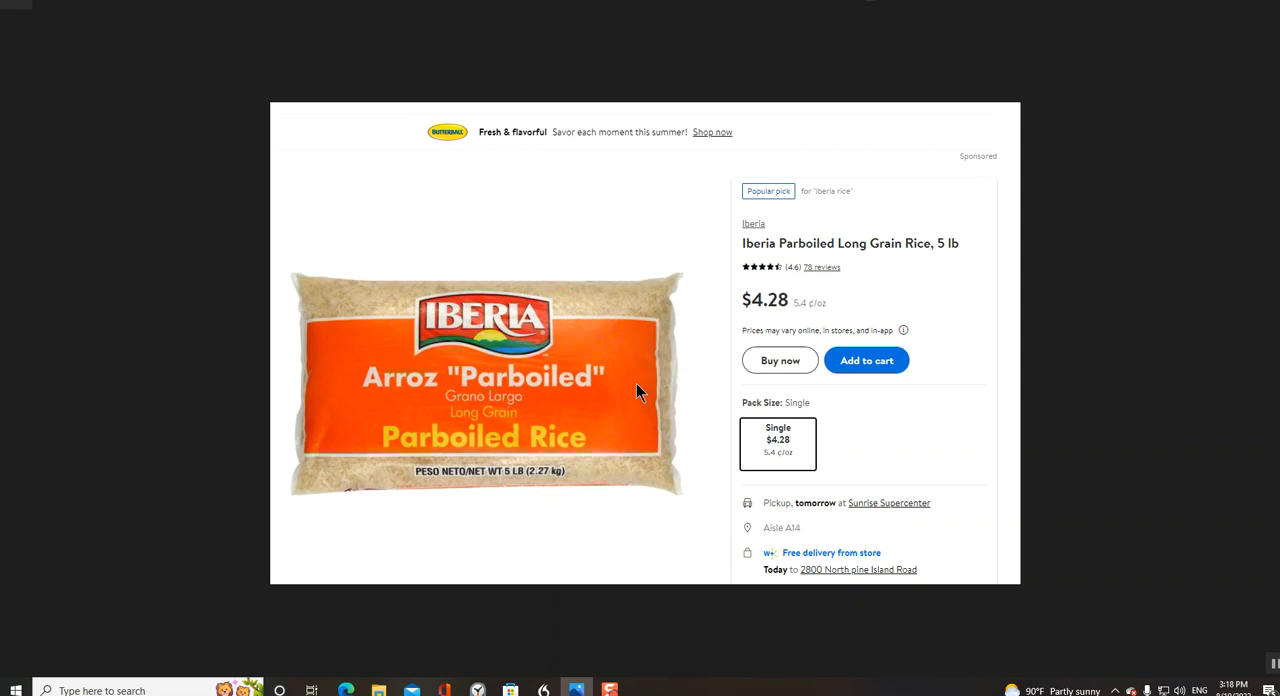
left_click(1272, 345)
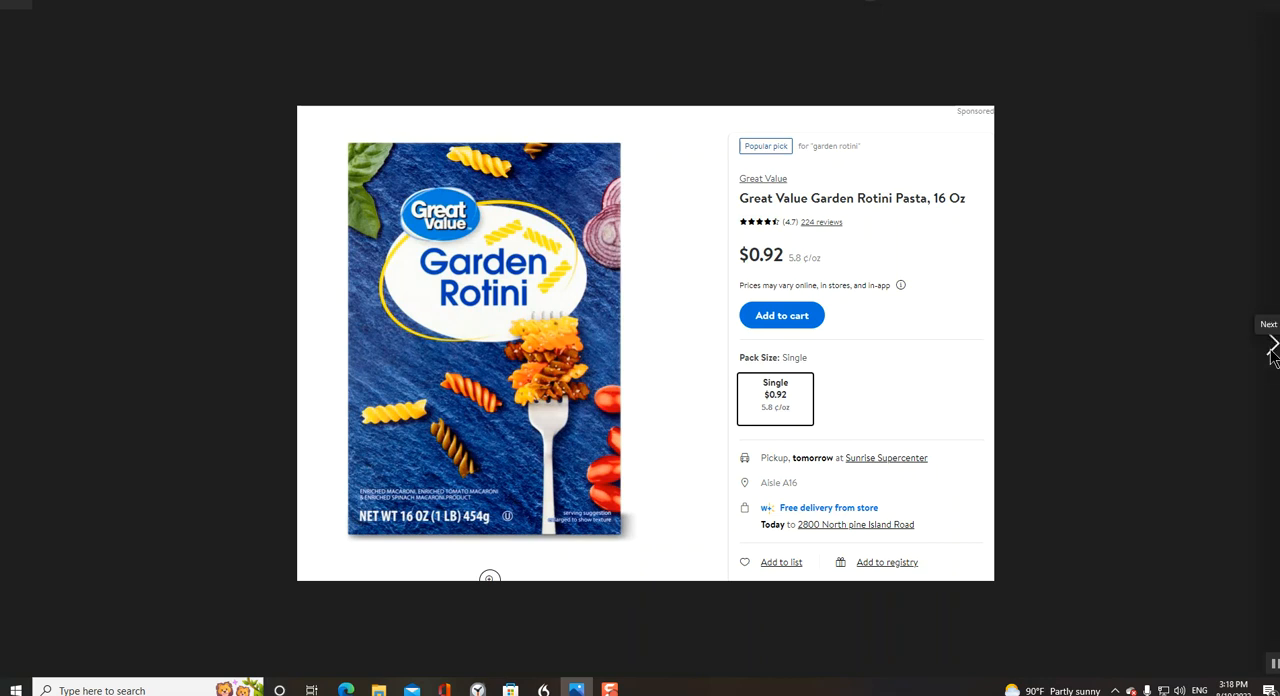
Advance to the Great Value Sun-Dried Raisins 20 oz screenshot, priced $3.78
left_click(1272, 345)
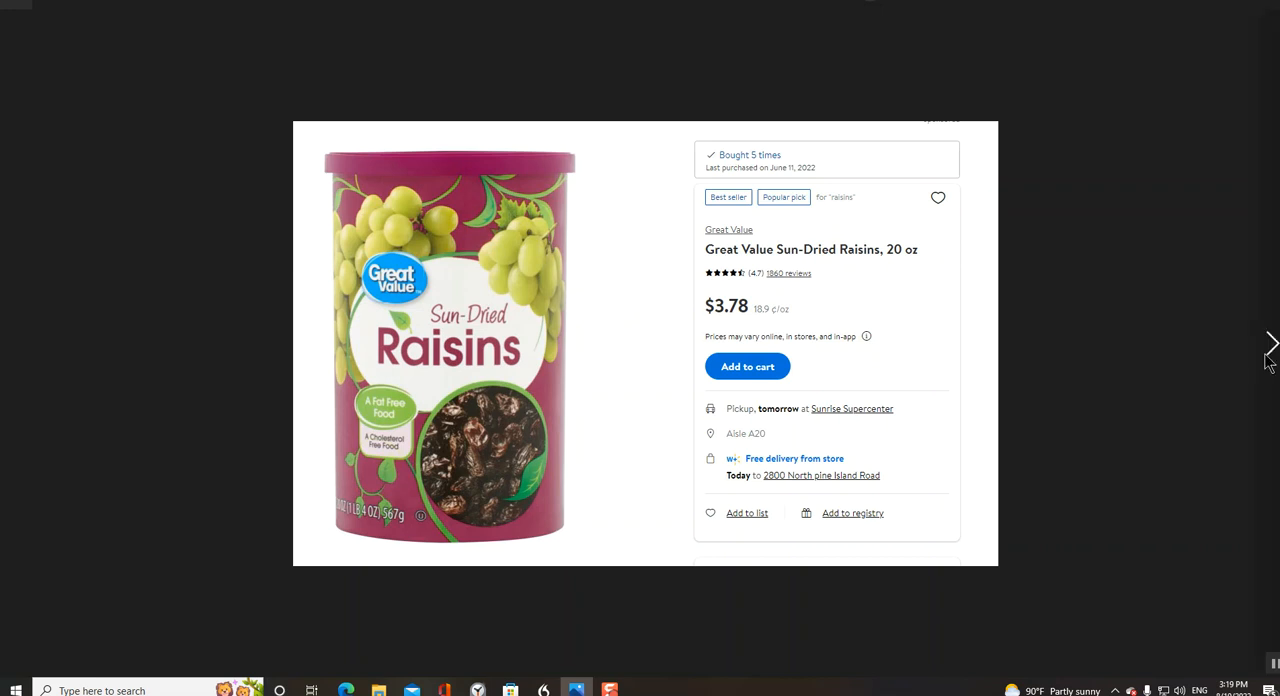
Step through the shredded sharp cheddar cheese screenshot and on toward the walnuts page
left_click(1272, 344)
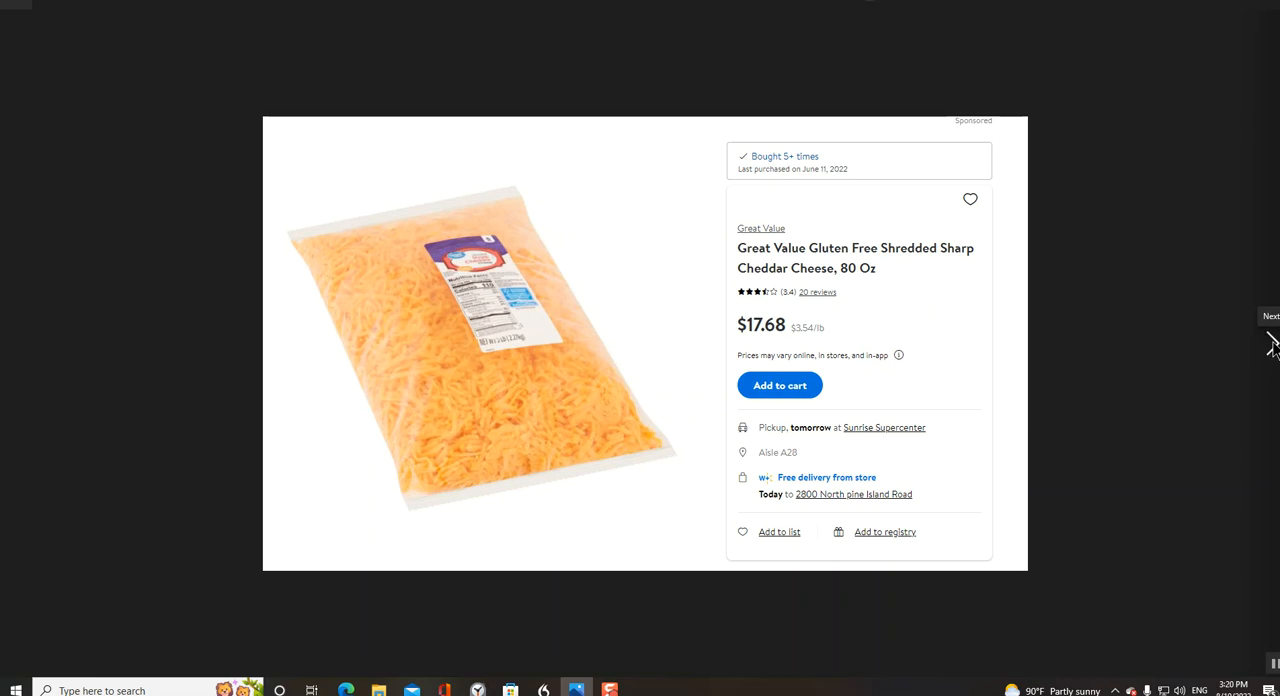
left_click(1272, 345)
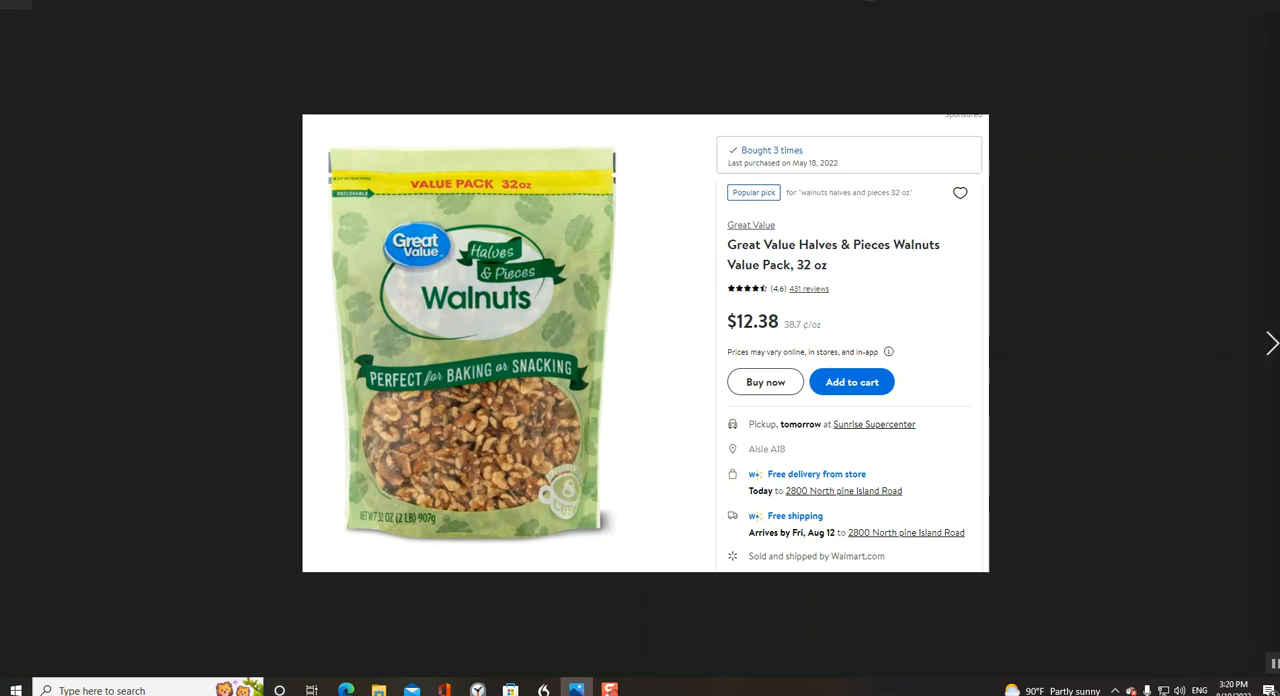
Advance to the final Great Value Saltine Crackers screenshot, 16 oz 4 count, $1.12
left_click(1272, 344)
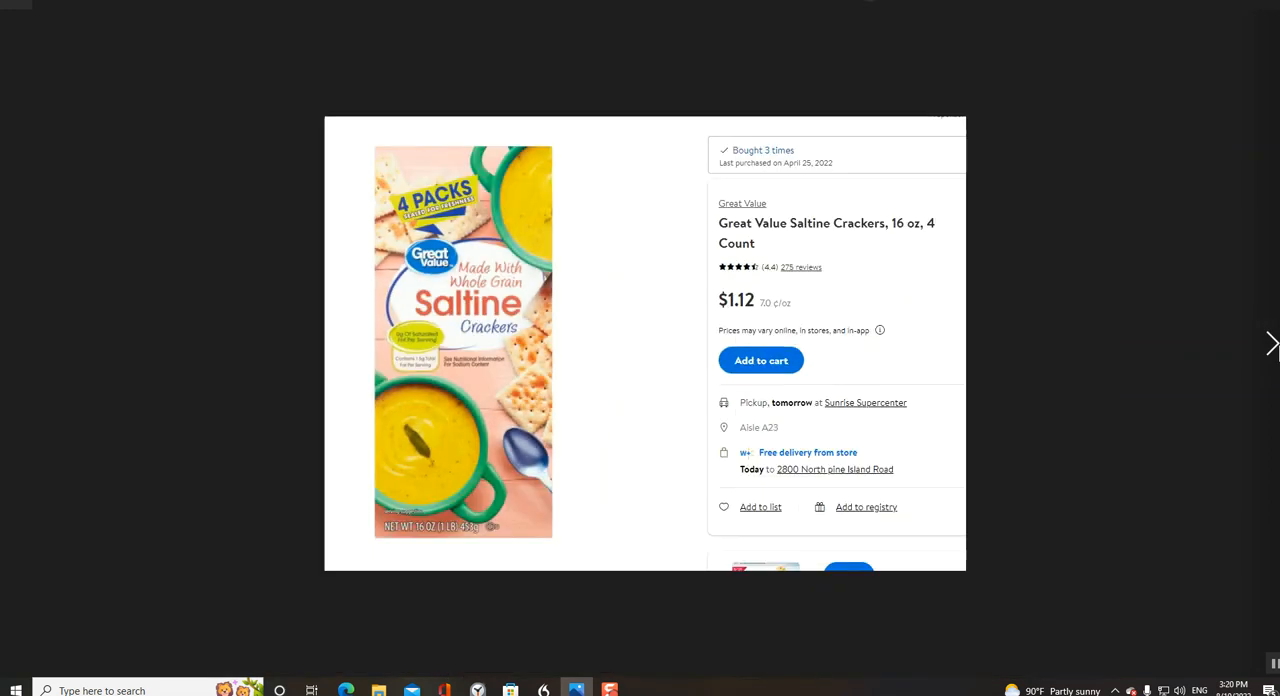